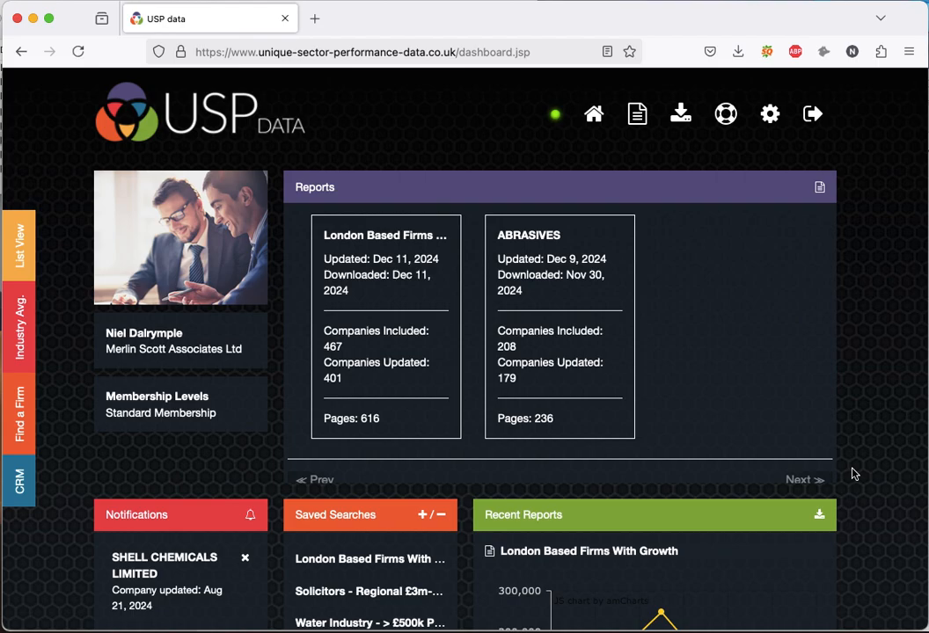
# Step: Load the saved search London Based Firms With Growth from the dashboard as the report to download
pyautogui.scroll(-5, 852, 474)
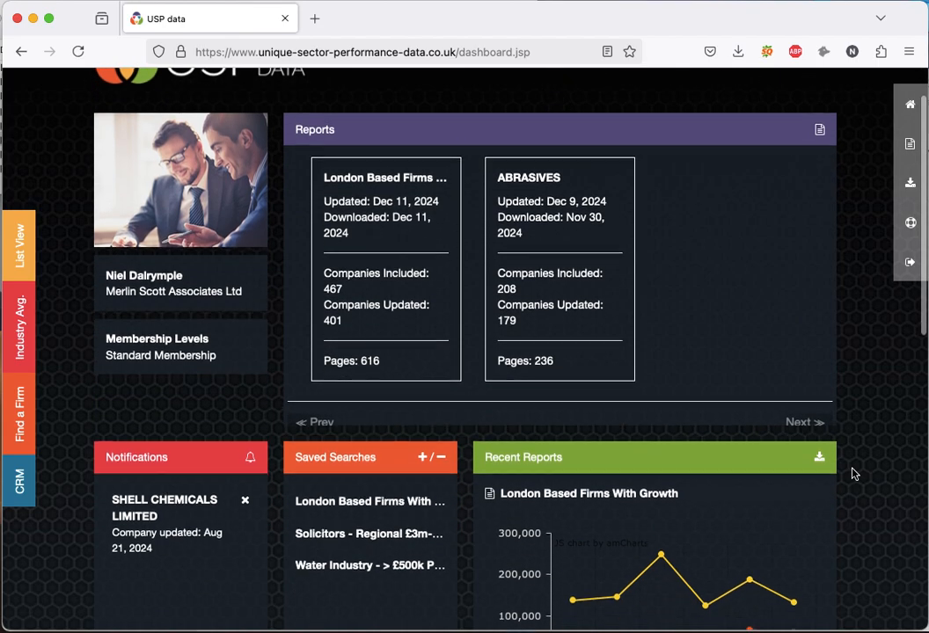
pyautogui.scroll(-2, 852, 474)
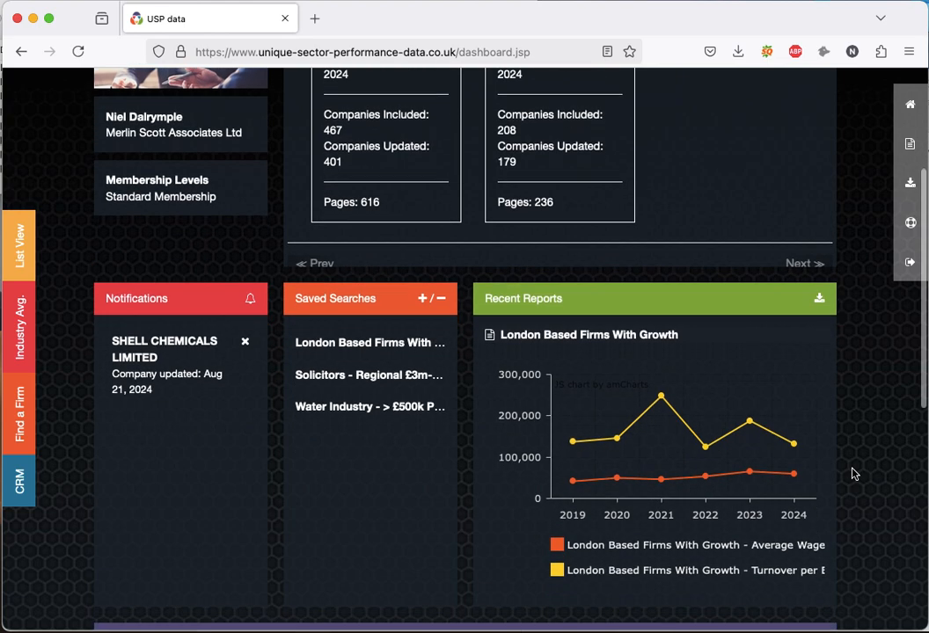
pyautogui.scroll(-1, 851, 474)
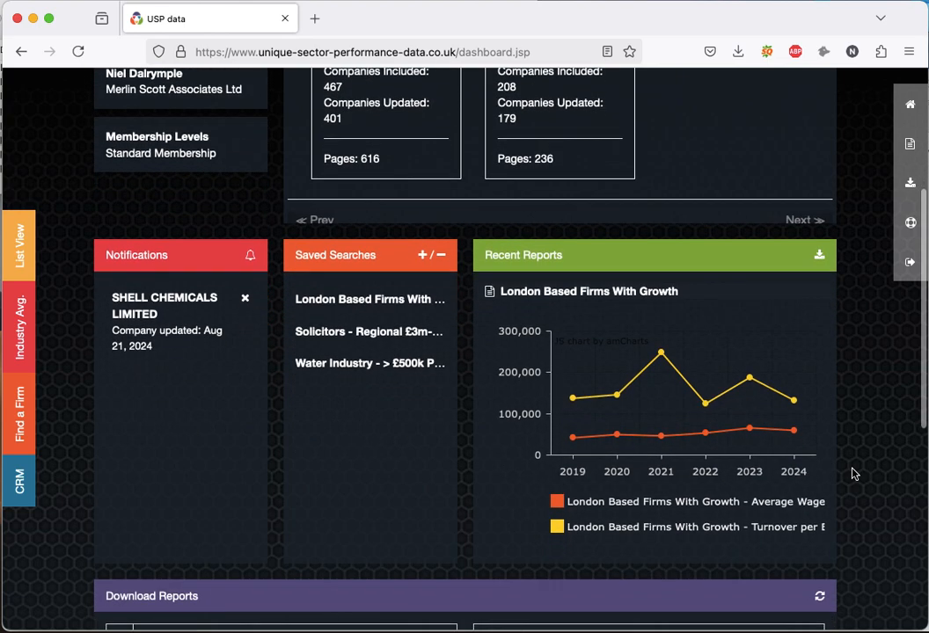
pyautogui.scroll(-1, 852, 474)
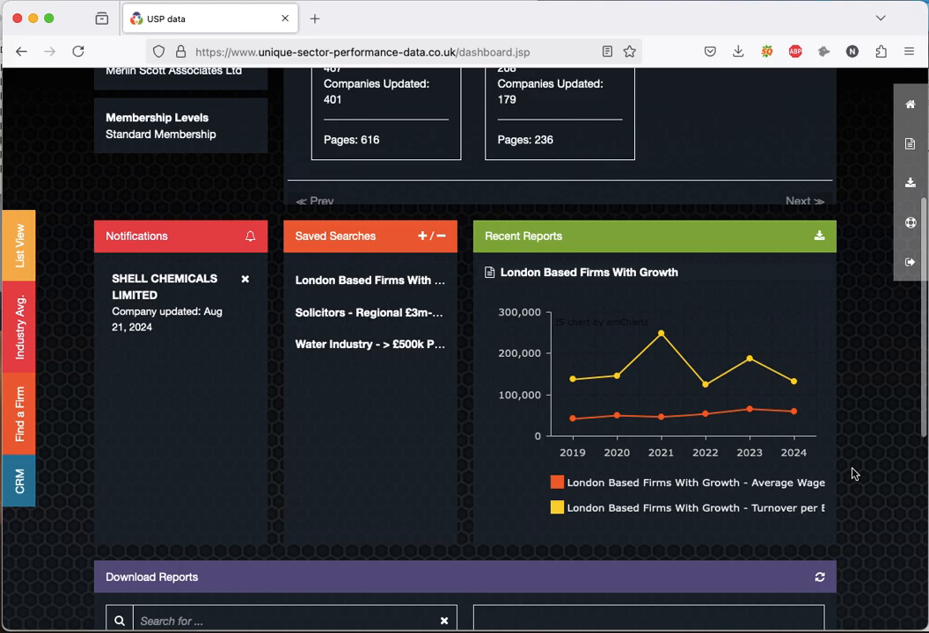
pyautogui.scroll(5, 851, 474)
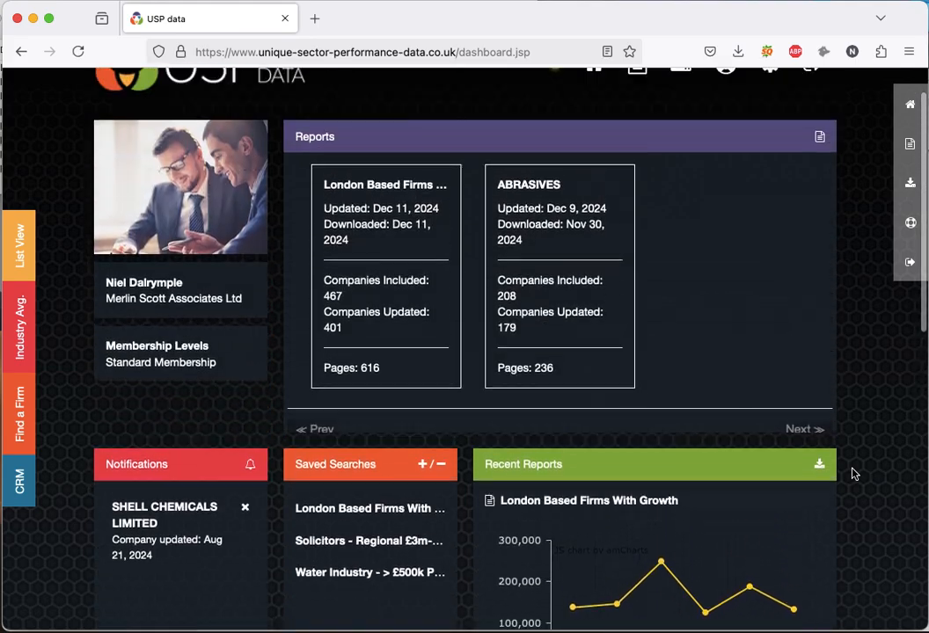
pyautogui.scroll(-7, 852, 474)
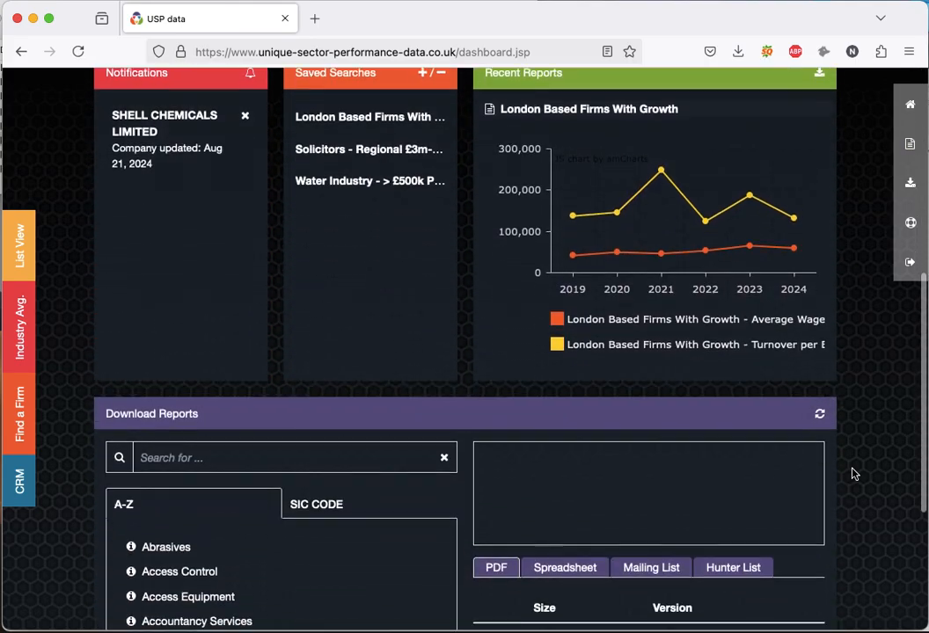
pyautogui.scroll(1, 853, 475)
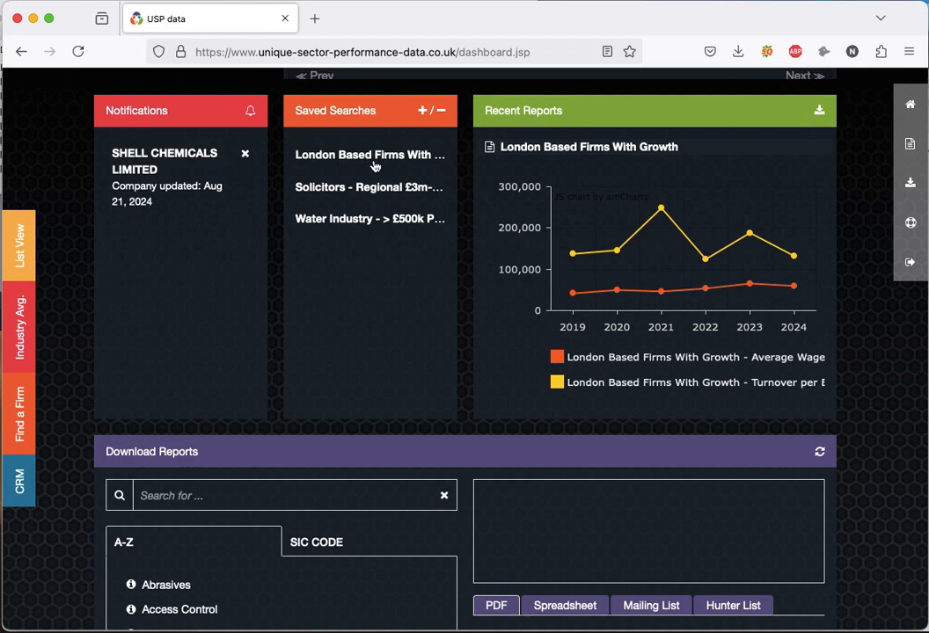
pyautogui.click(375, 156)
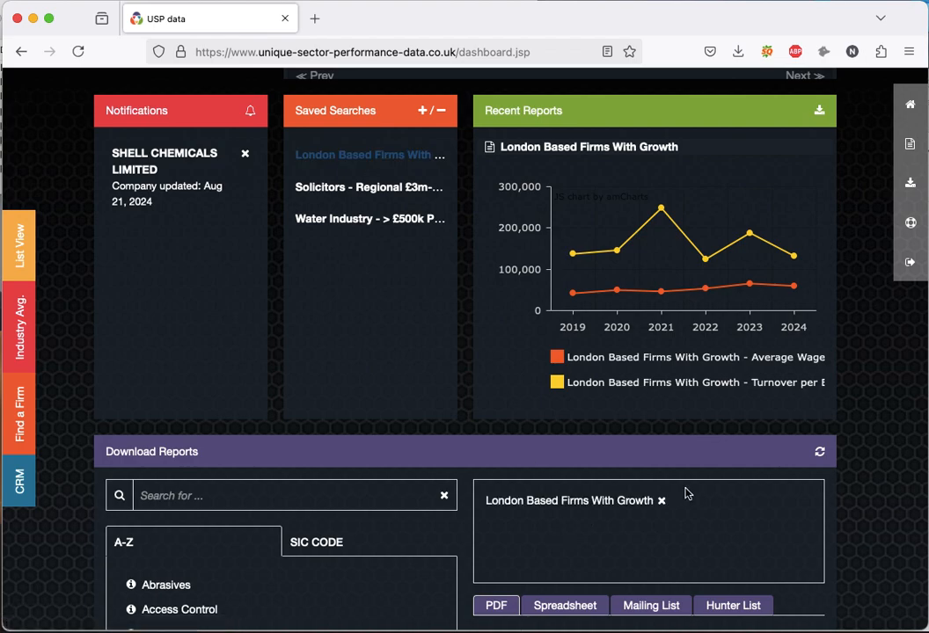
# Step: Show the mailing list options for the selected report and set the address type to Trading Address
pyautogui.scroll(-5, 867, 509)
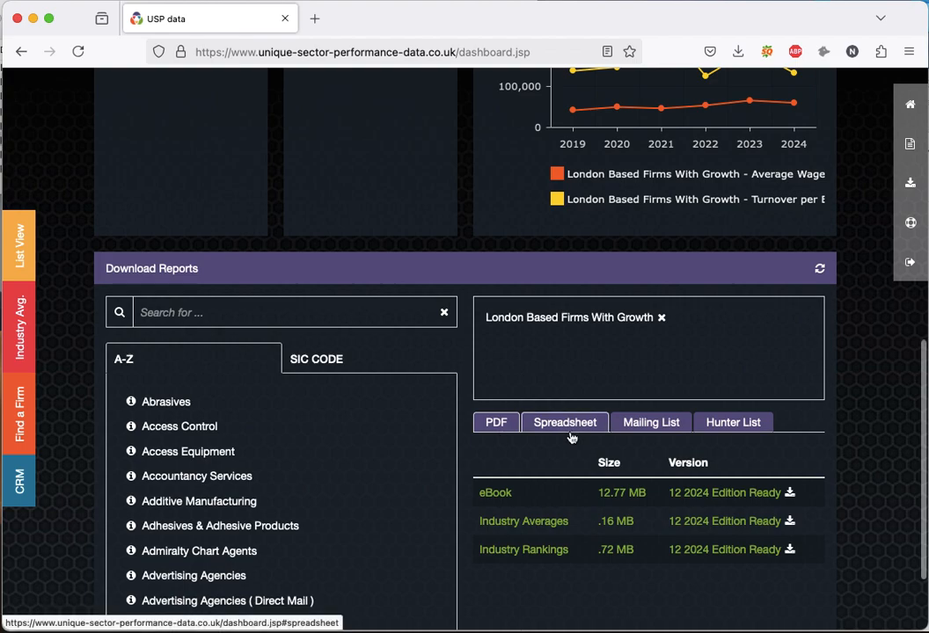
pyautogui.click(663, 426)
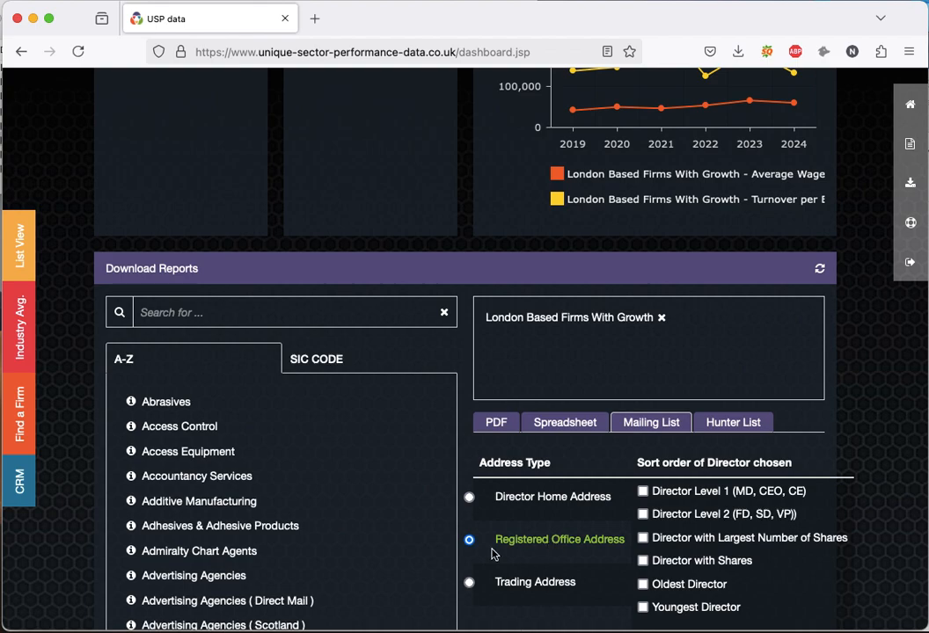
pyautogui.click(471, 583)
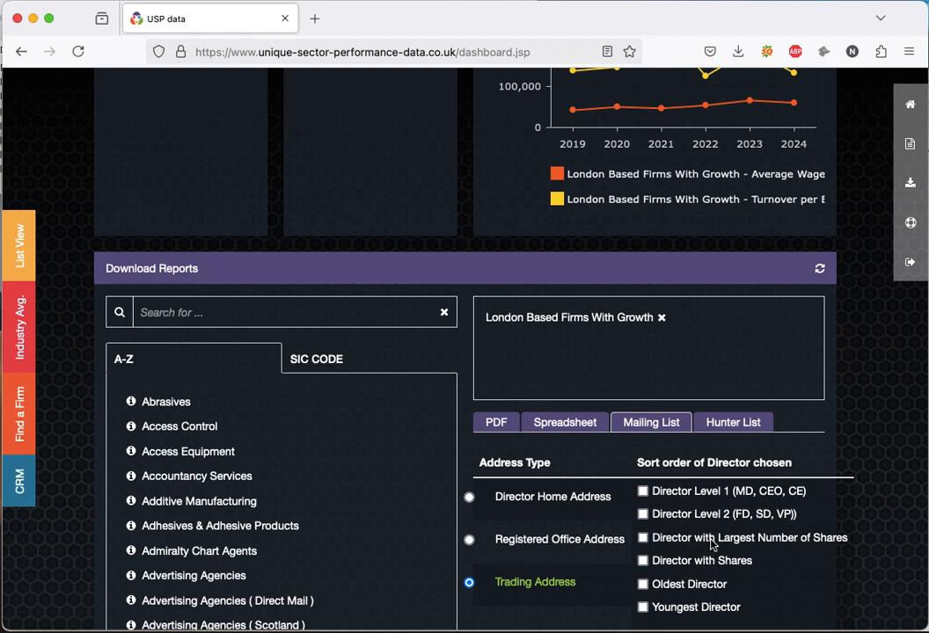
# Step: Prioritise and enable Director with Largest Number of Shares, Director with Shares and Director Level 1 (MD, CEO, CE), in that order
pyautogui.moveTo(711, 545); pyautogui.dragTo(716, 500)
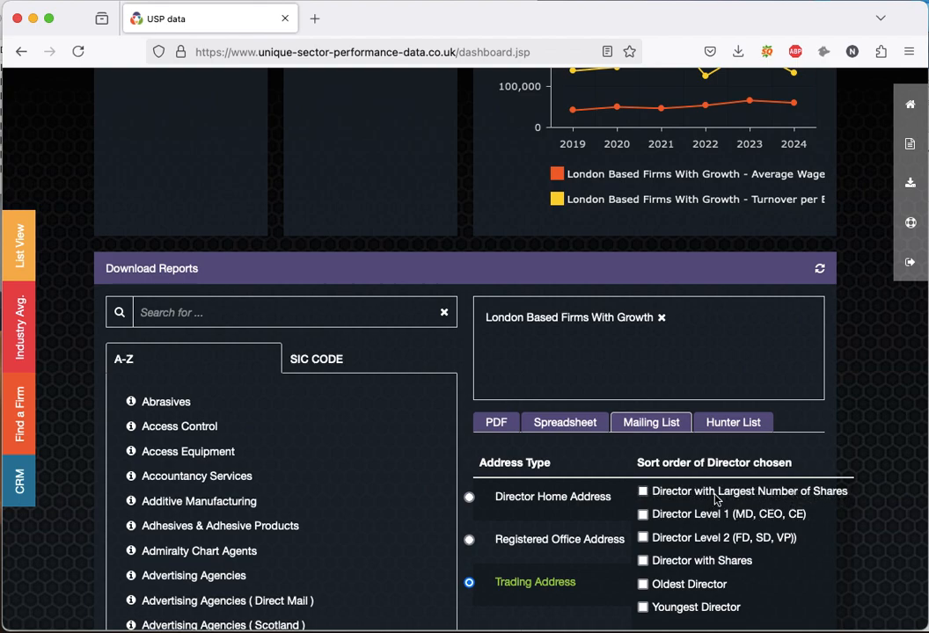
pyautogui.click(643, 493)
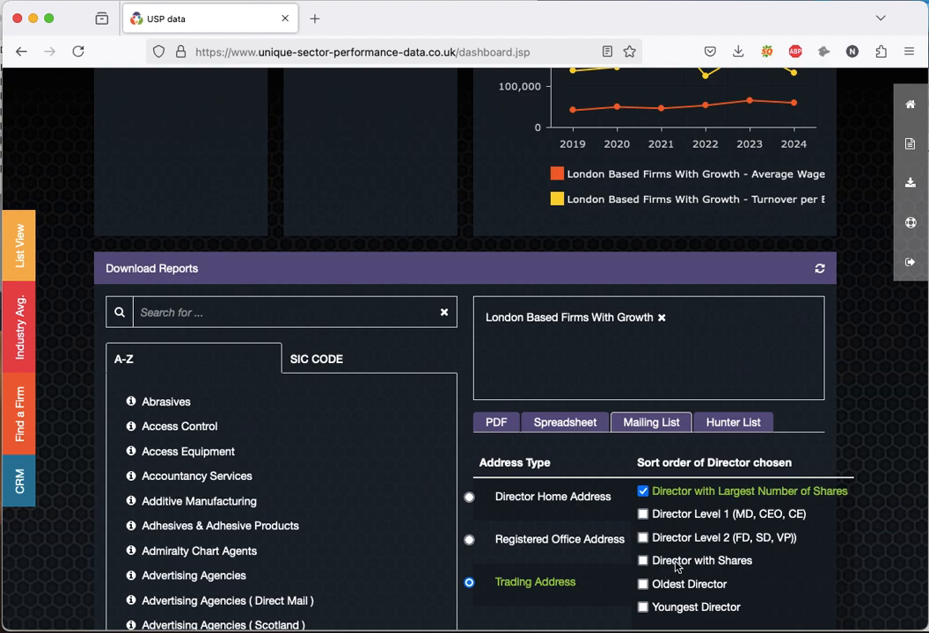
pyautogui.moveTo(678, 567); pyautogui.dragTo(645, 517)
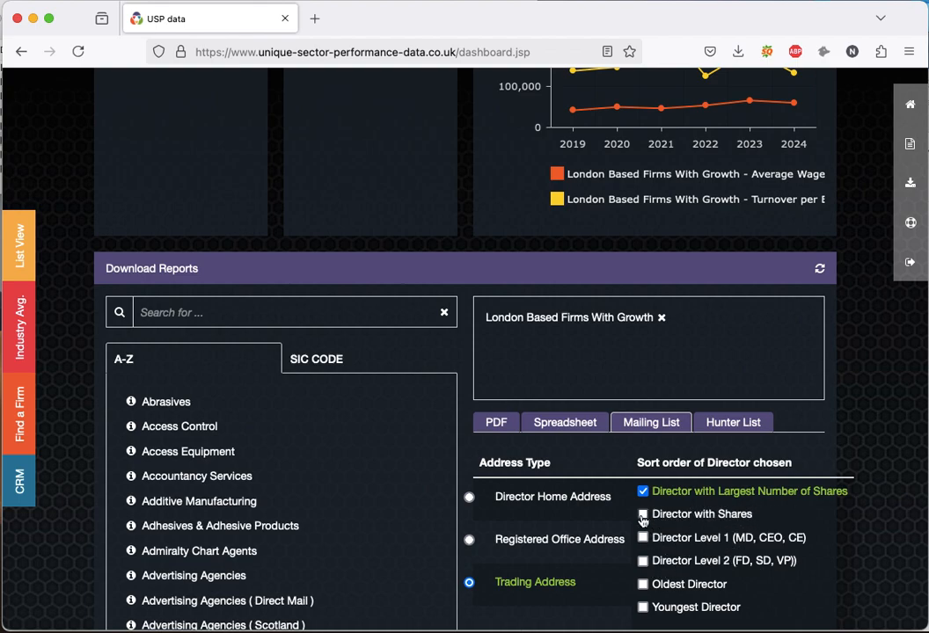
pyautogui.click(643, 515)
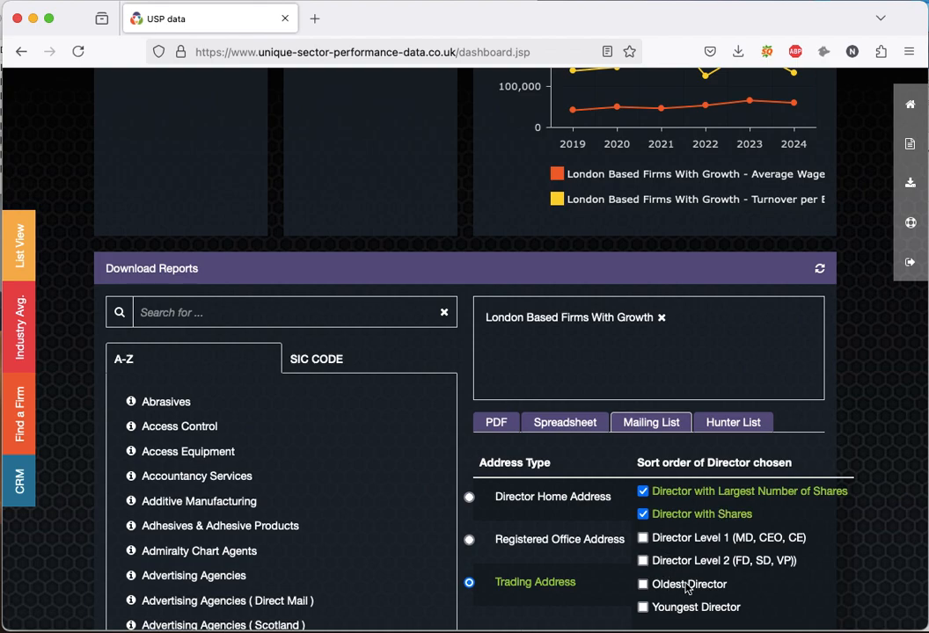
pyautogui.click(643, 539)
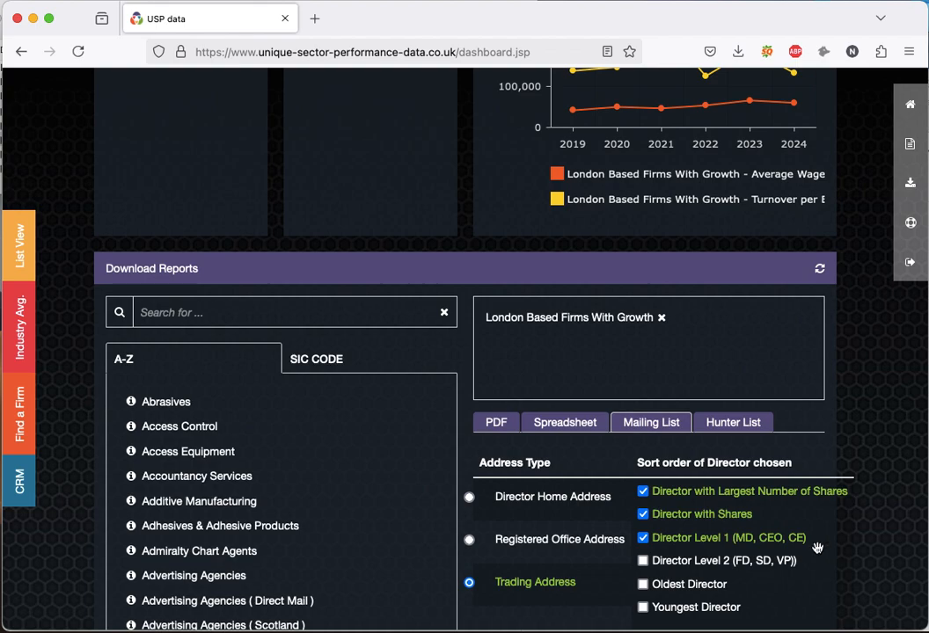
# Step: Export the London Based Firms With Growth mailing list, check its entry in the download area and close that area
pyautogui.scroll(-3, 817, 547)
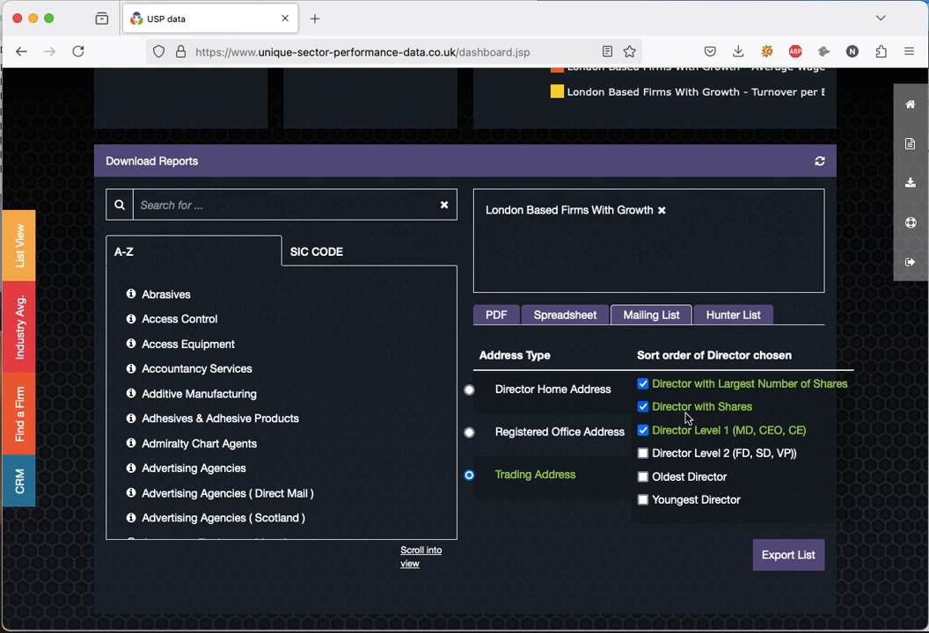
pyautogui.click(804, 557)
pyautogui.click(804, 556)
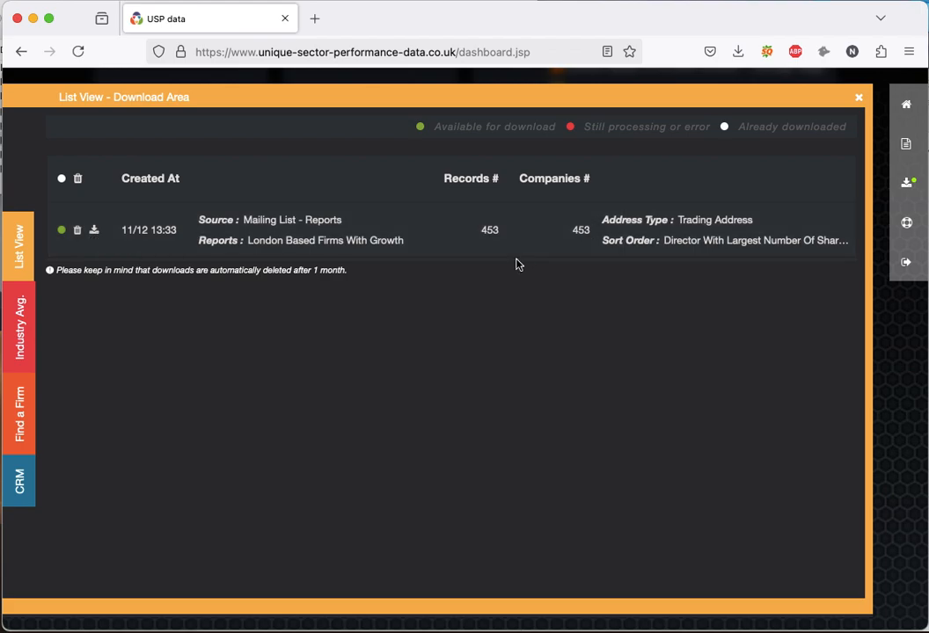
pyautogui.click(859, 100)
# Step: Review the company status and default export file type options in the settings and close them without changes
pyautogui.scroll(5, 861, 145)
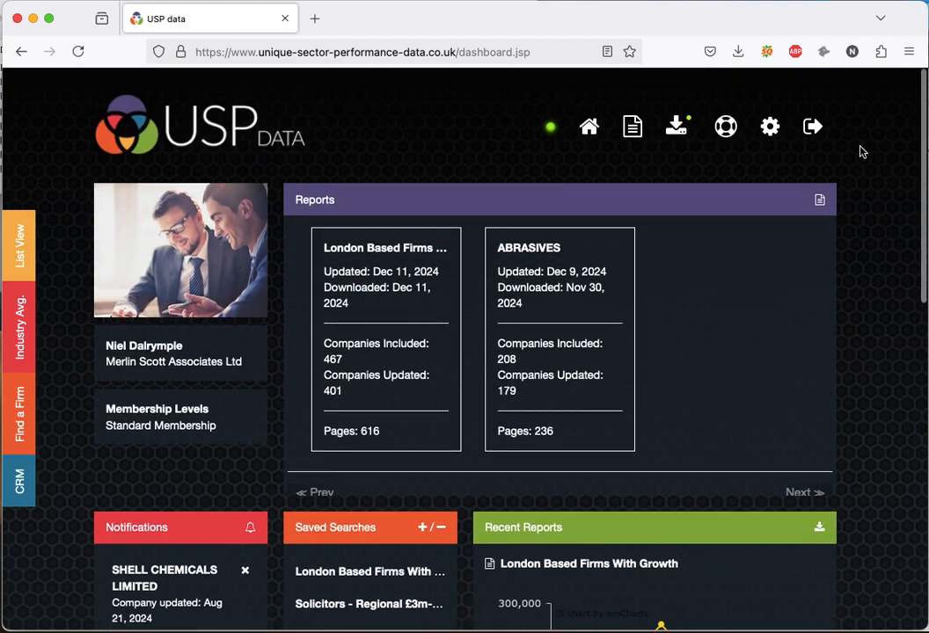
pyautogui.scroll(-1, 862, 152)
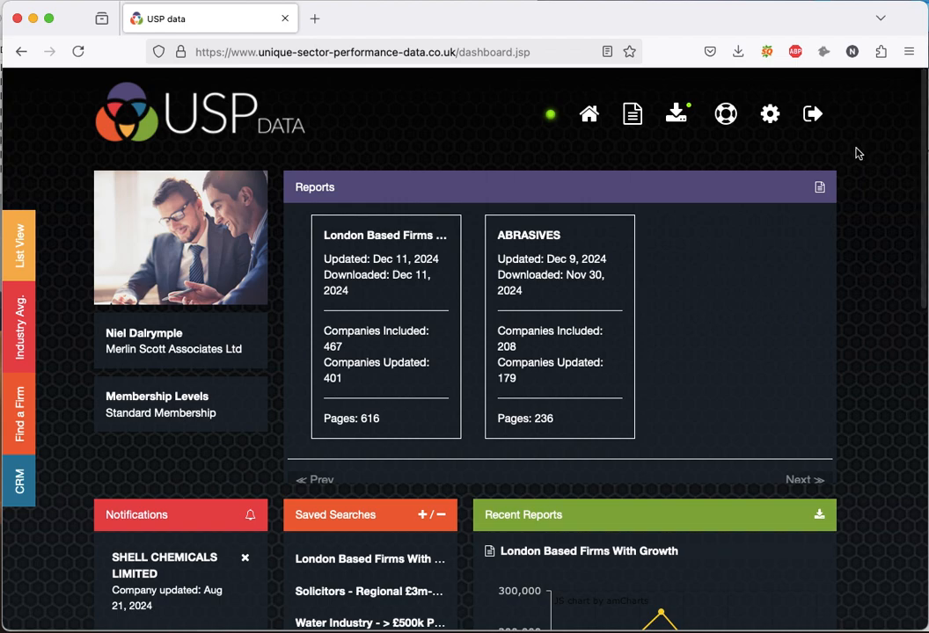
pyautogui.click(769, 113)
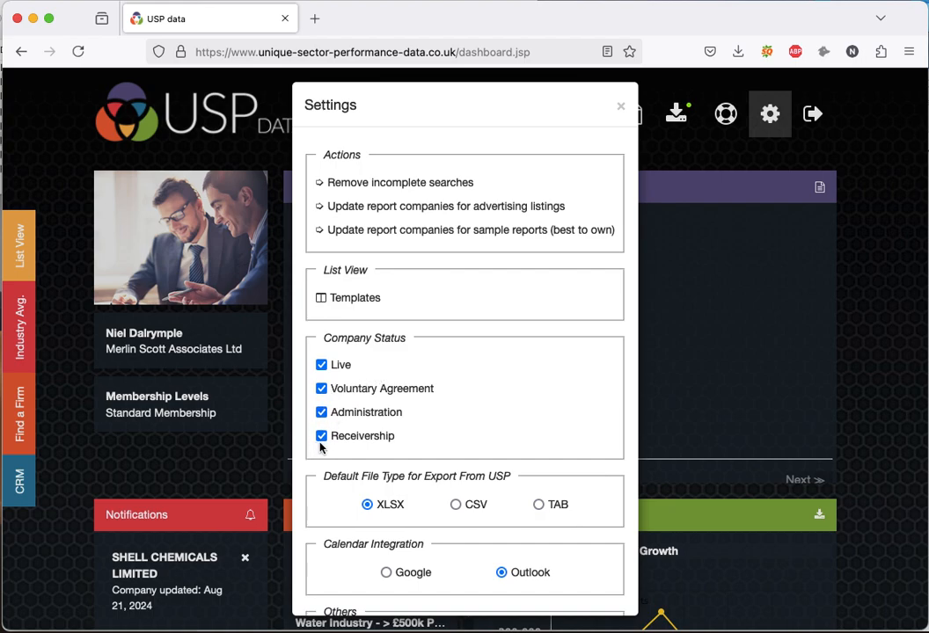
pyautogui.click(621, 108)
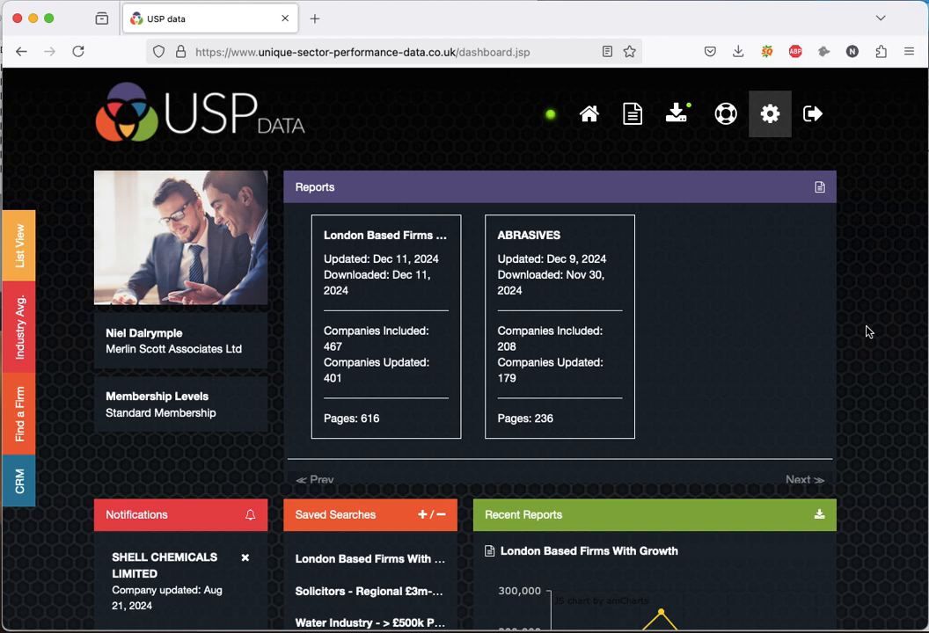
# Step: Start a custom search and add the Abrasives industry sector to the report
pyautogui.click(637, 129)
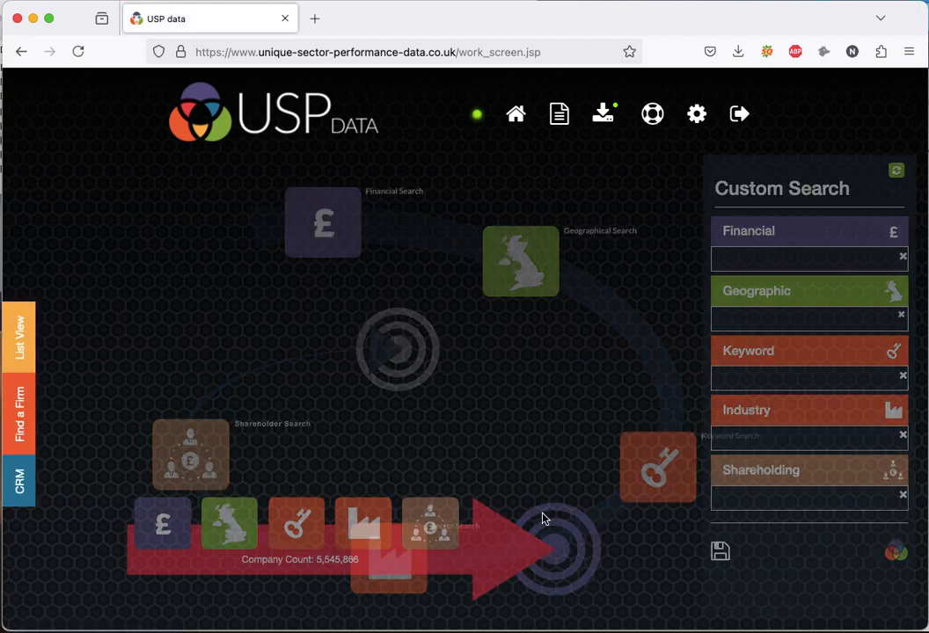
pyautogui.click(363, 521)
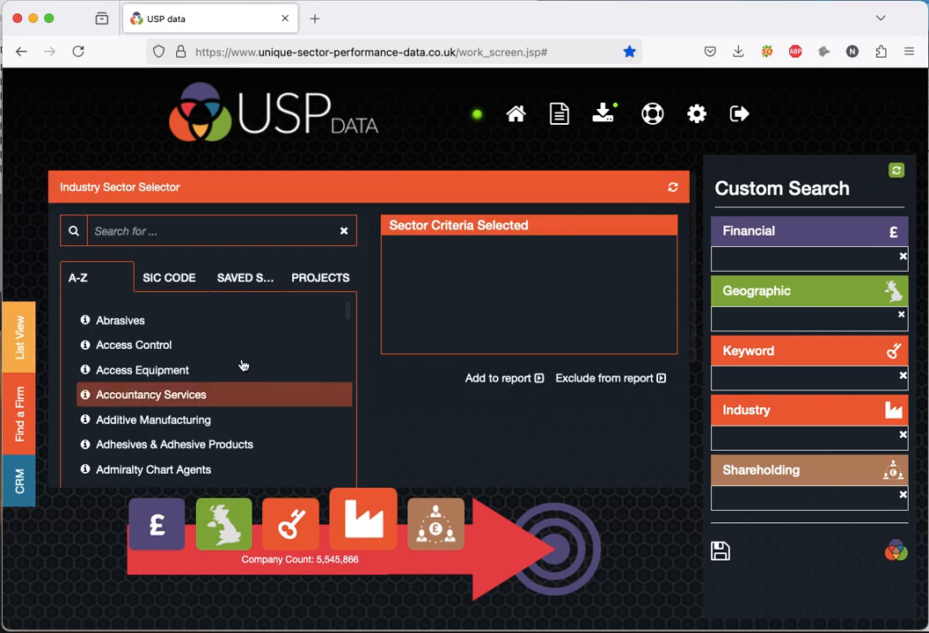
pyautogui.click(162, 323)
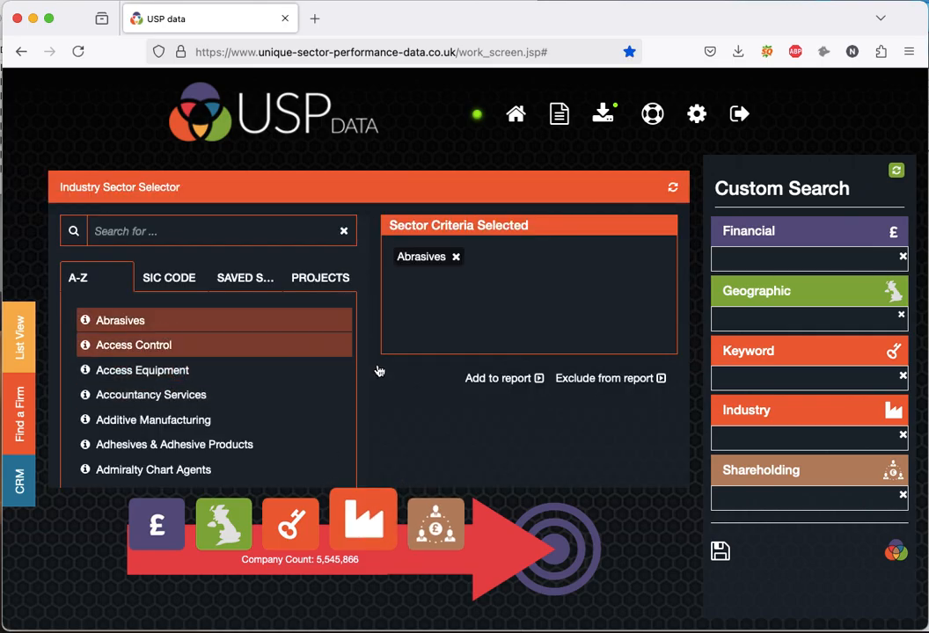
pyautogui.click(531, 380)
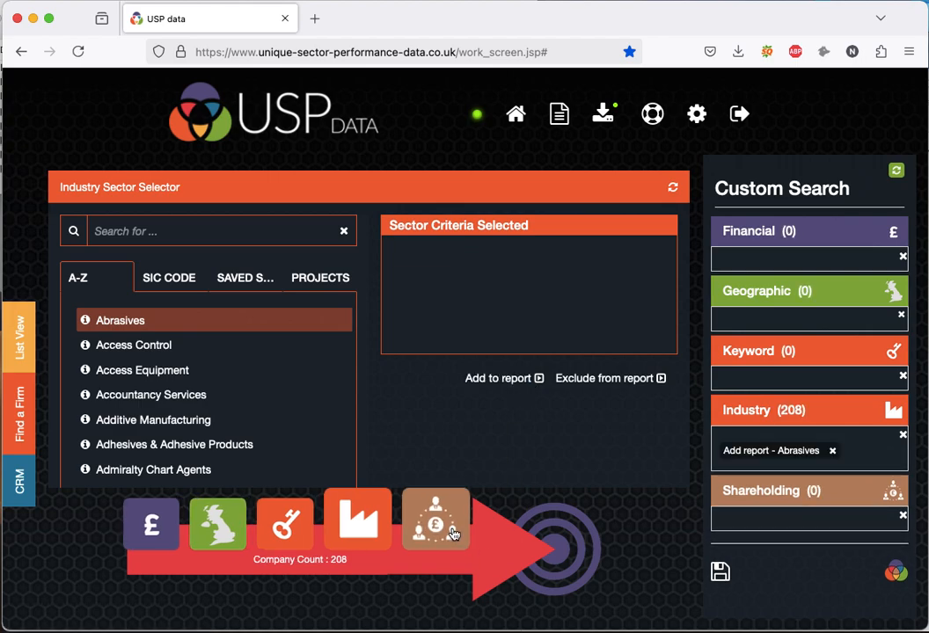
# Step: Add a shareholding criterion to the report with a minimum Age of 20
pyautogui.click(451, 532)
pyautogui.click(211, 324)
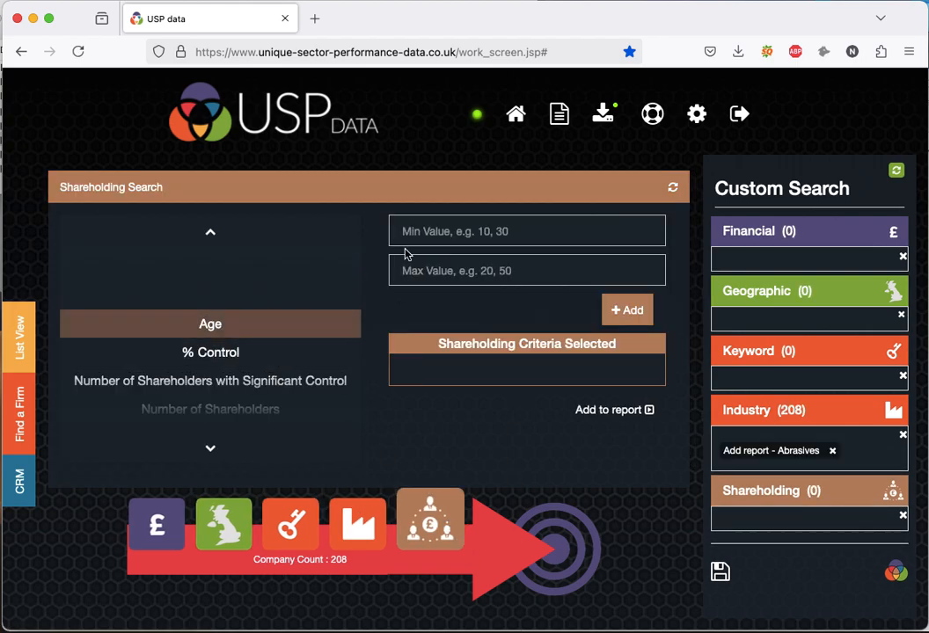
pyautogui.click(426, 231)
pyautogui.write('2')
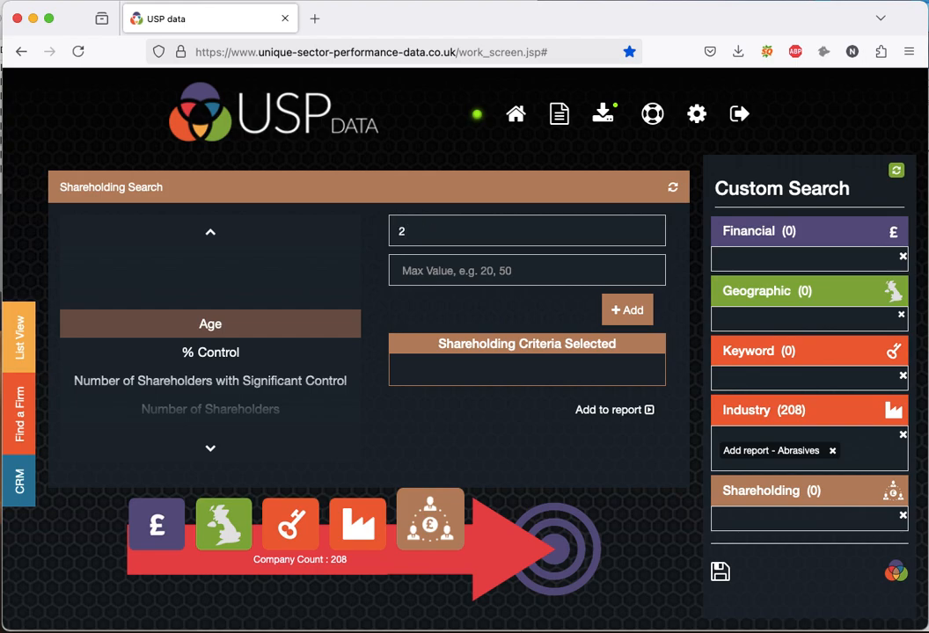
pyautogui.write('0')
pyautogui.click(617, 308)
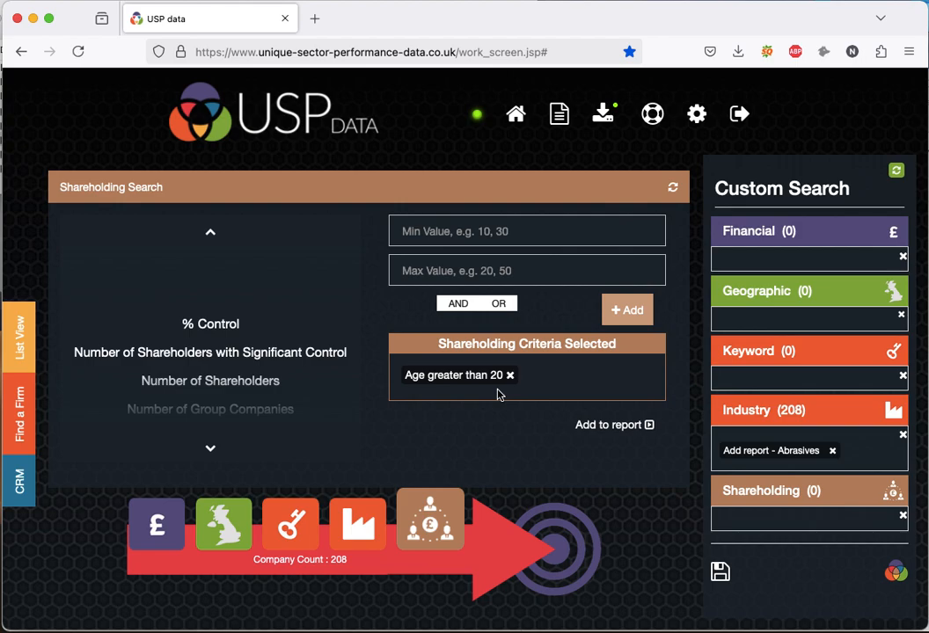
pyautogui.click(648, 425)
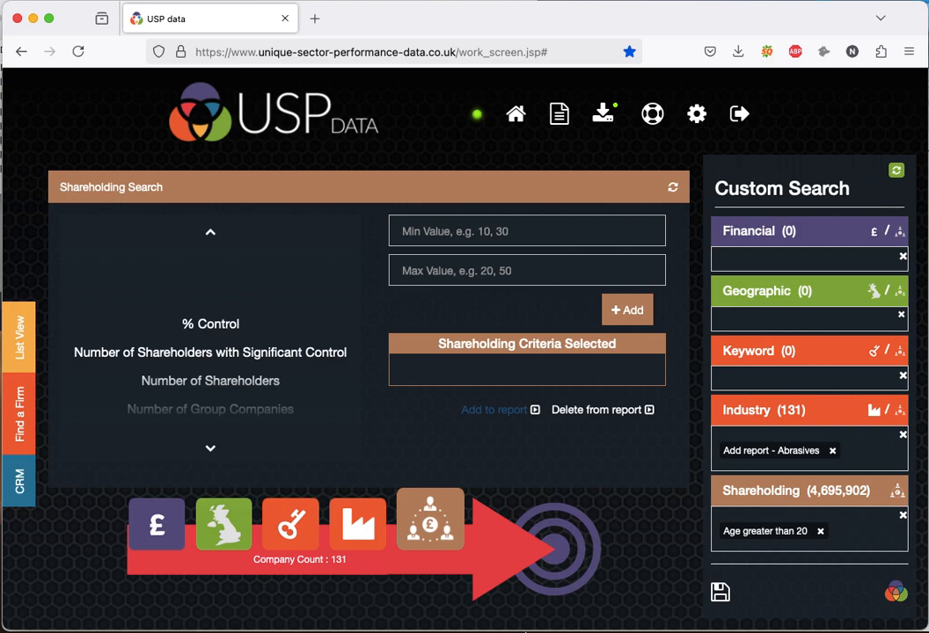
# Step: List the companies matching the custom search, apply the Shareholder Address template and look through its PSC name, percentage and address columns
pyautogui.doubleClick(568, 553)
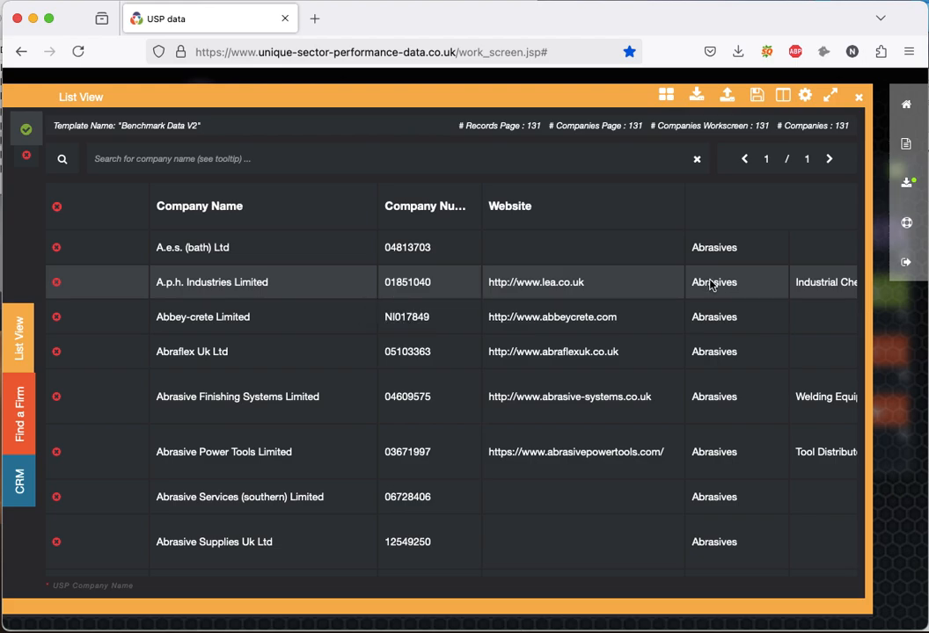
pyautogui.click(786, 99)
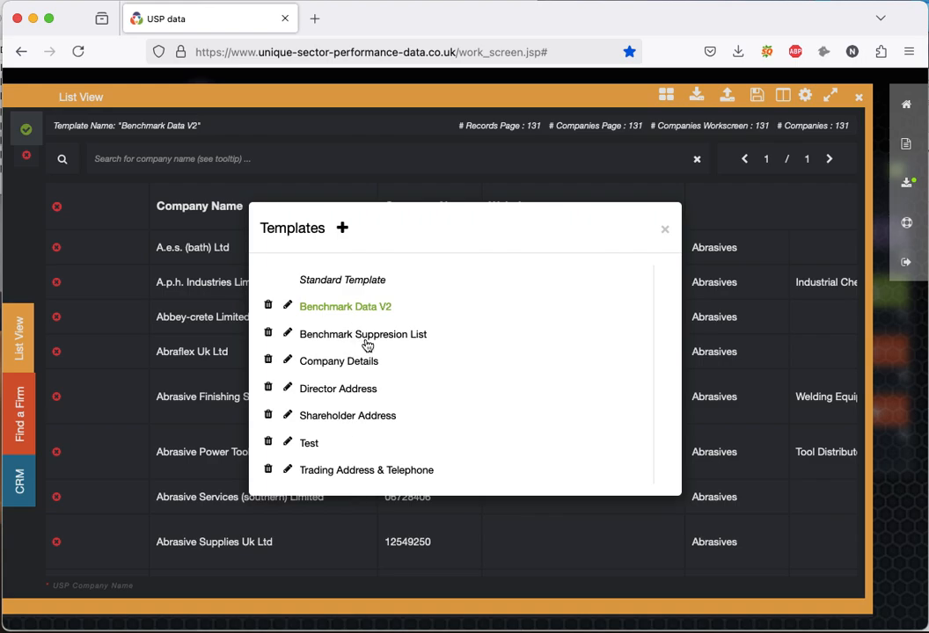
pyautogui.click(348, 416)
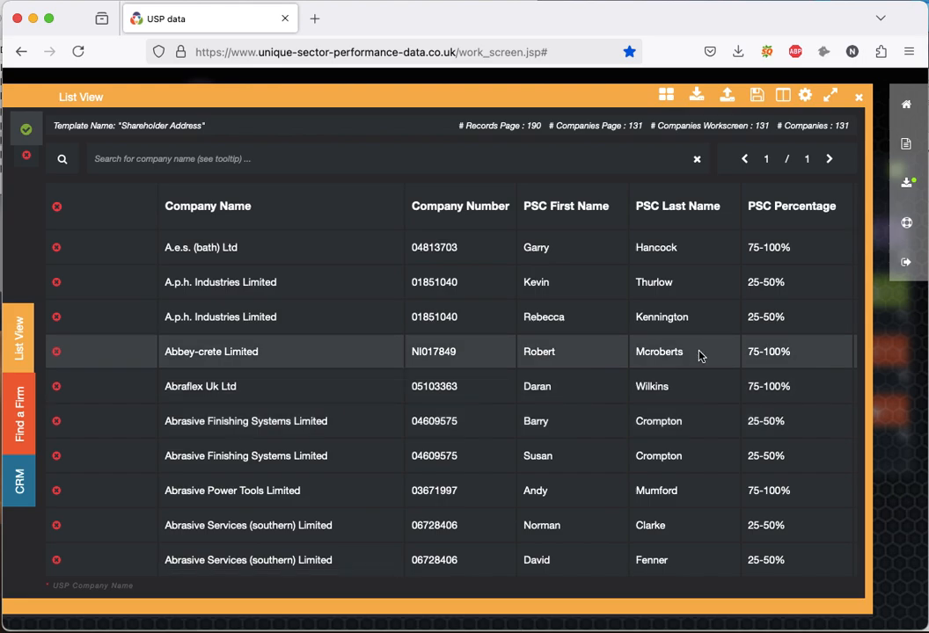
pyautogui.hscroll(10, 699, 355)
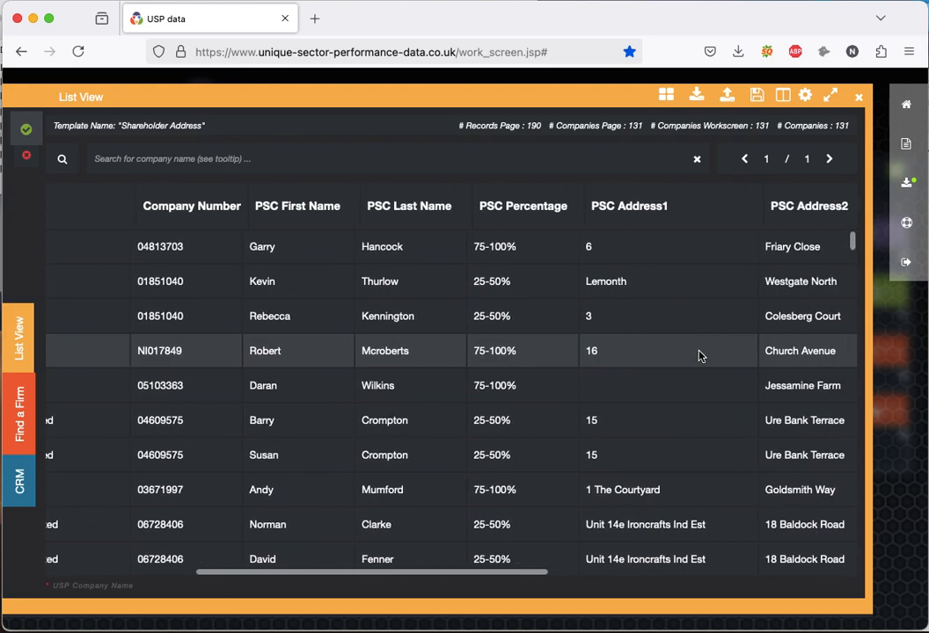
pyautogui.hscroll(-10, 699, 355)
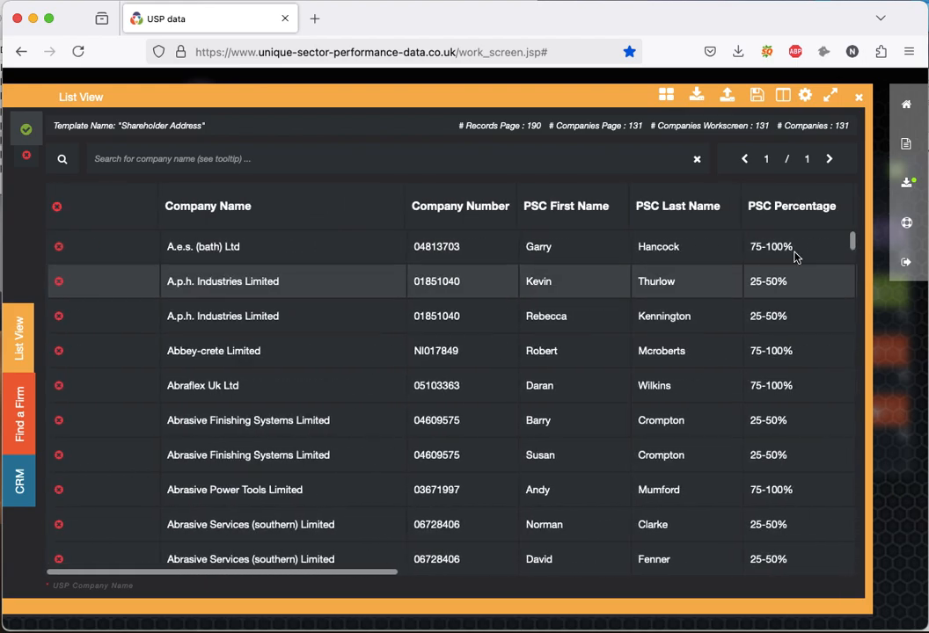
# Step: Apply the Trading Address & Telephone template to the list and look through its trading address, postcode and telephone columns
pyautogui.click(783, 95)
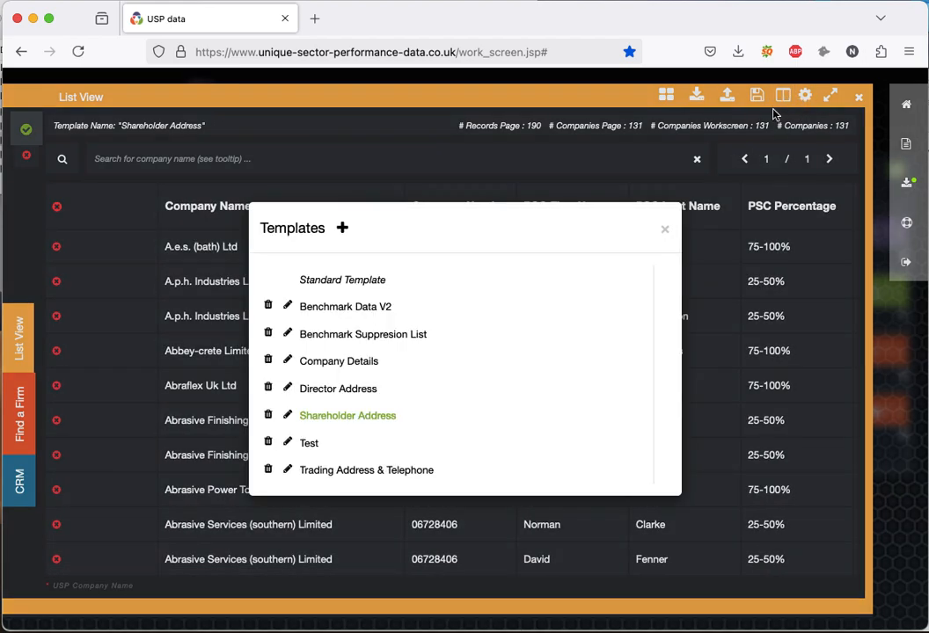
pyautogui.click(351, 476)
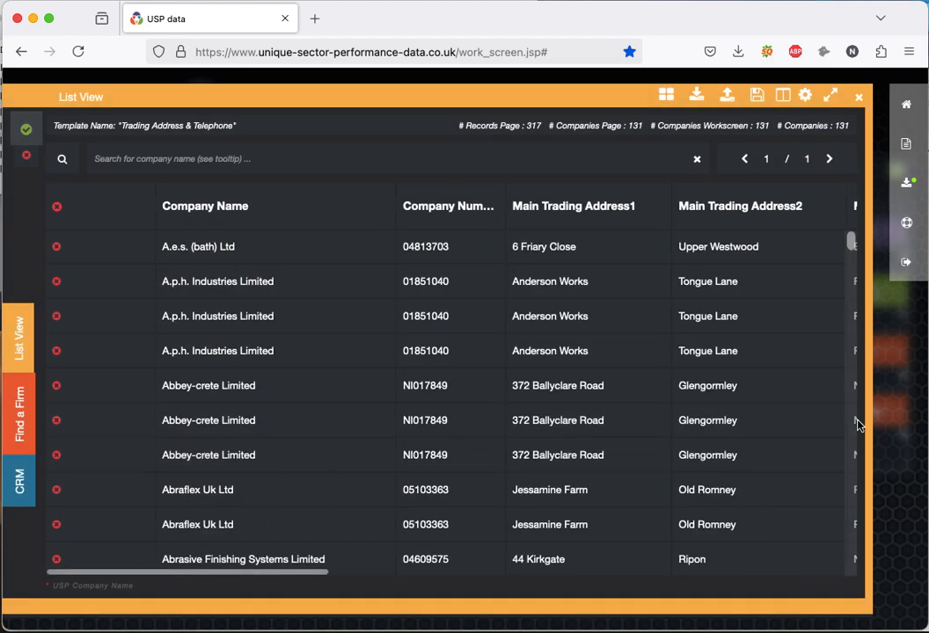
pyautogui.hscroll(10, 508, 427)
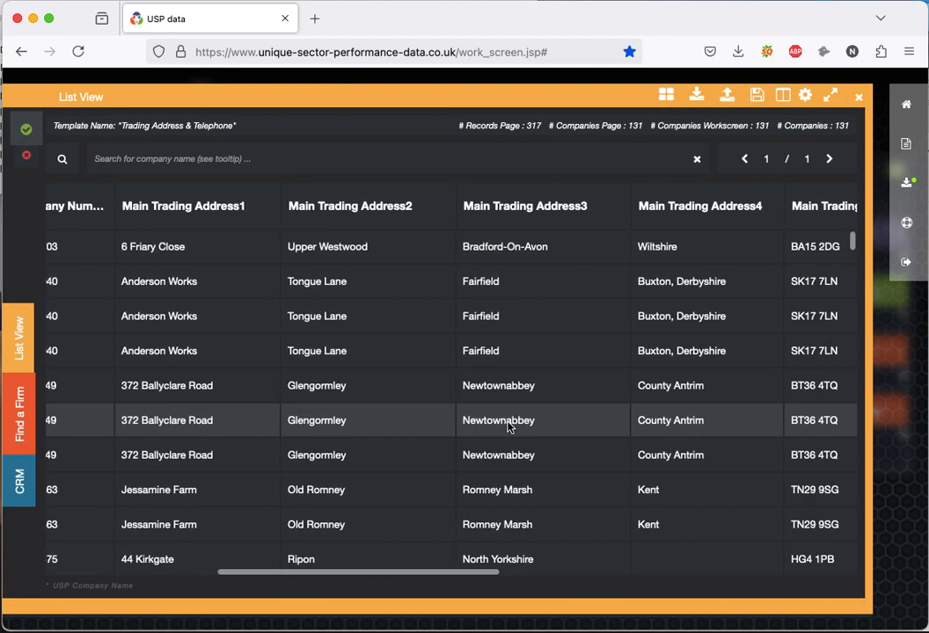
pyautogui.hscroll(-10, 507, 426)
pyautogui.hscroll(8, 508, 427)
pyautogui.hscroll(-5, 507, 423)
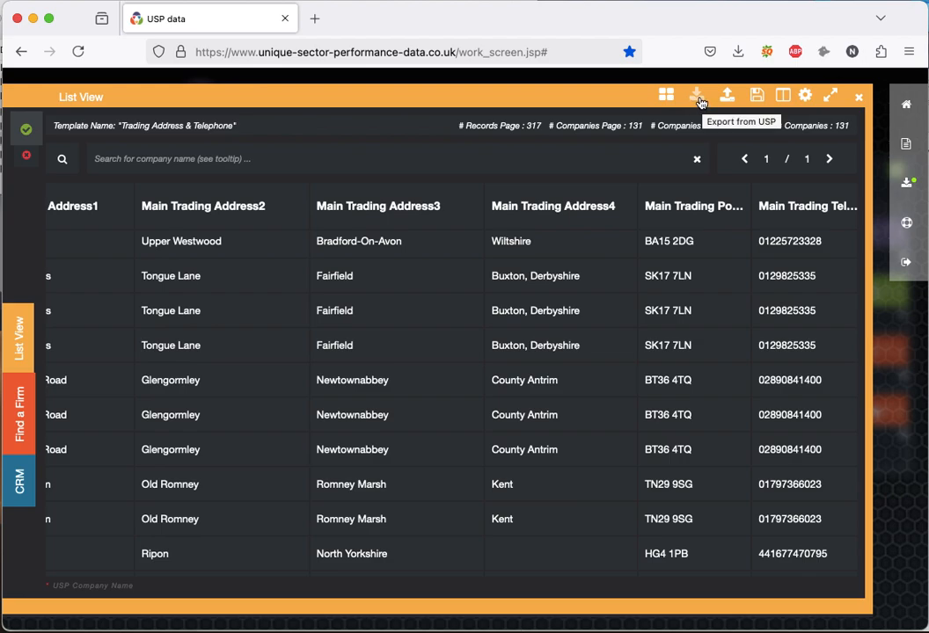
# Step: Start a new list view template that includes Company Name and Company Number, and view the remaining company detail fields
pyautogui.click(783, 95)
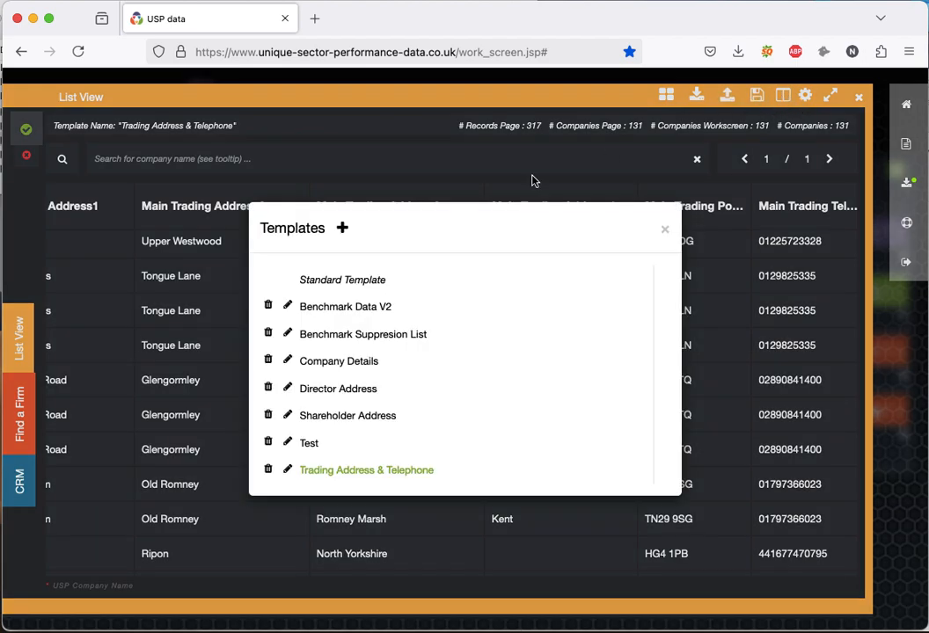
pyautogui.click(344, 230)
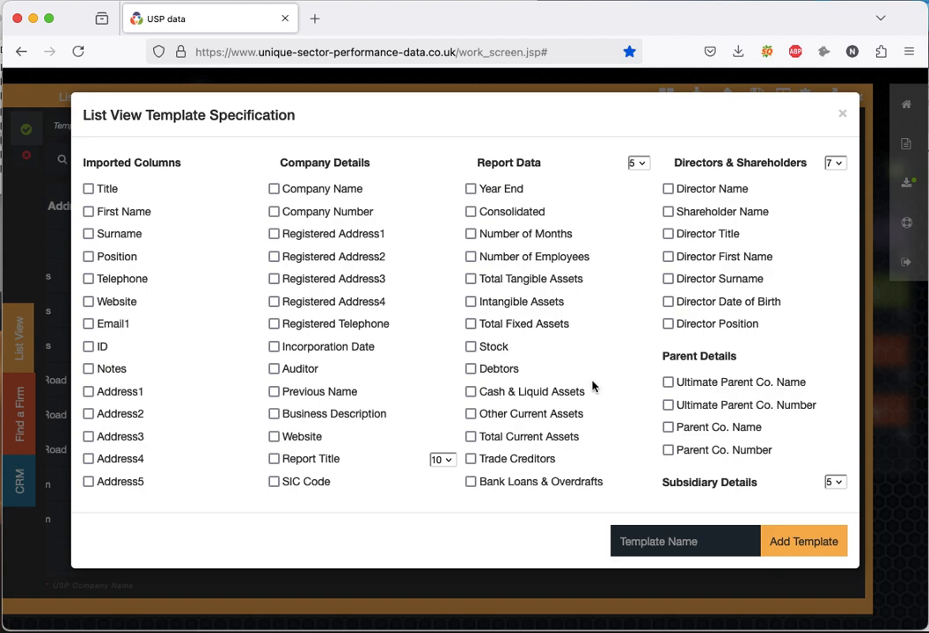
pyautogui.click(274, 190)
pyautogui.click(274, 211)
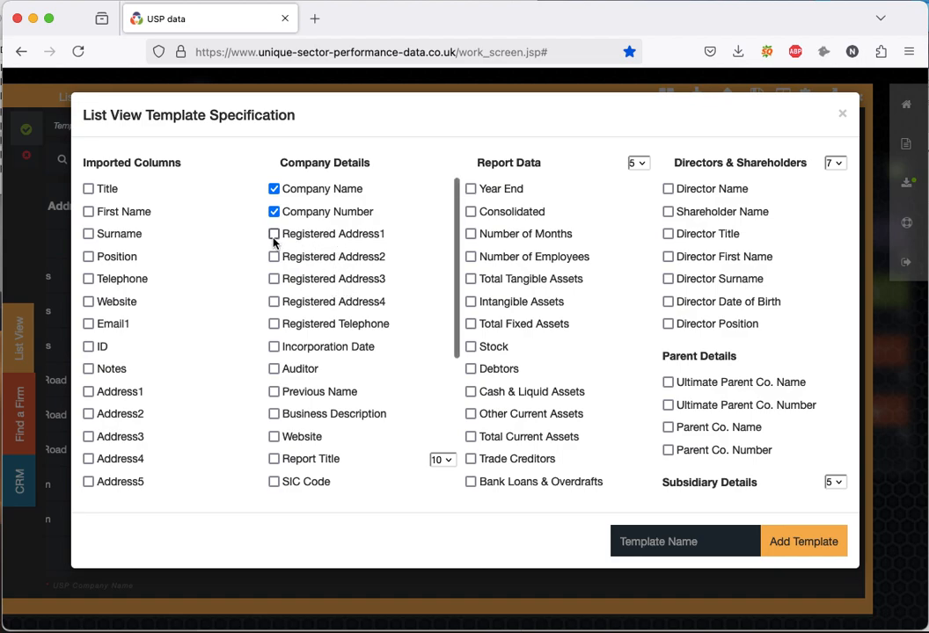
pyautogui.scroll(-5, 334, 380)
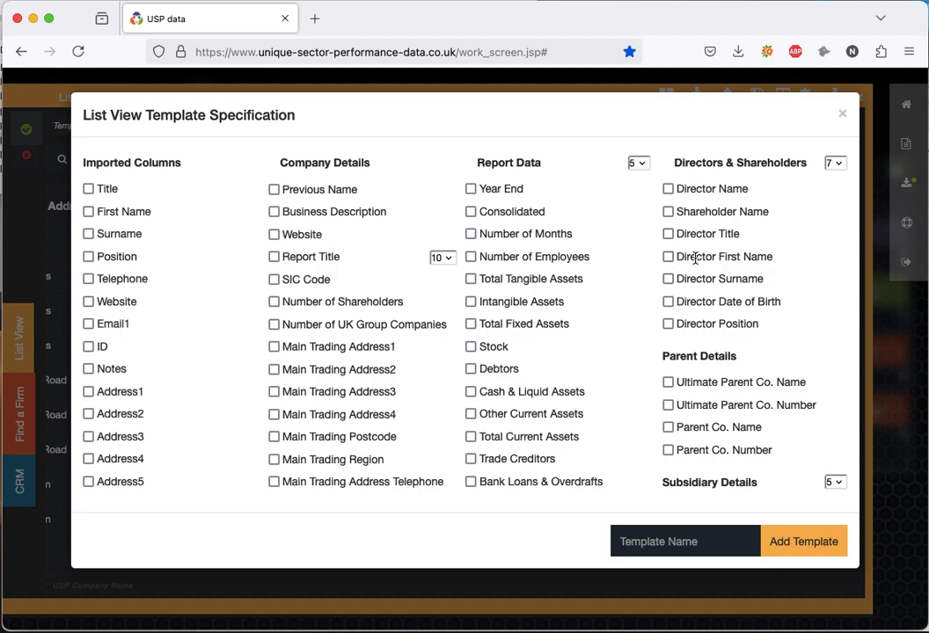
pyautogui.click(669, 235)
pyautogui.click(667, 257)
pyautogui.click(667, 279)
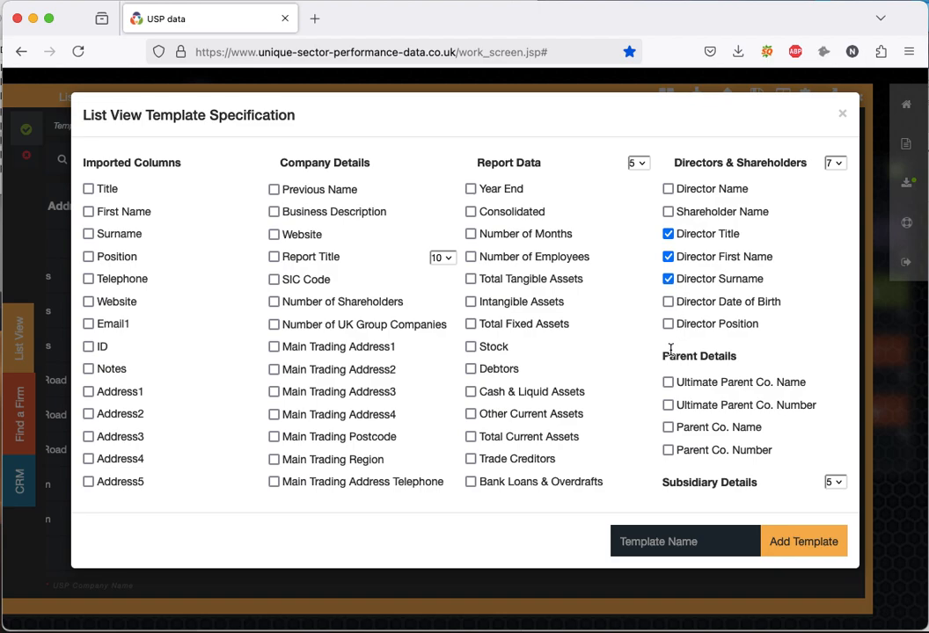
pyautogui.click(668, 234)
pyautogui.click(668, 257)
pyautogui.click(668, 279)
# Step: Include PSC Title, PSC First Name and PSC Surname from Persons of Significant Control in the new template
pyautogui.scroll(-3, 805, 356)
pyautogui.scroll(-6, 803, 357)
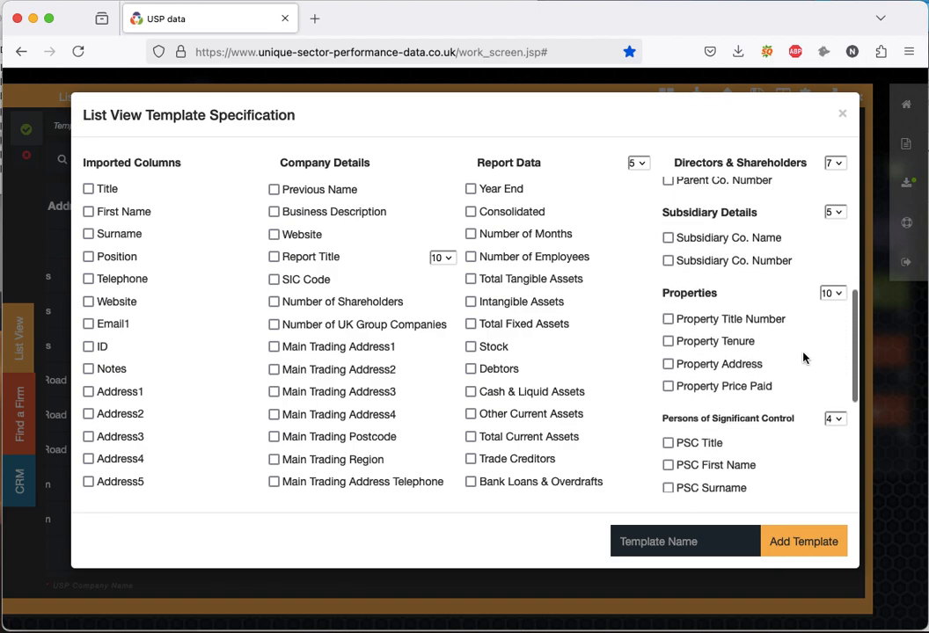
pyautogui.scroll(-2, 803, 357)
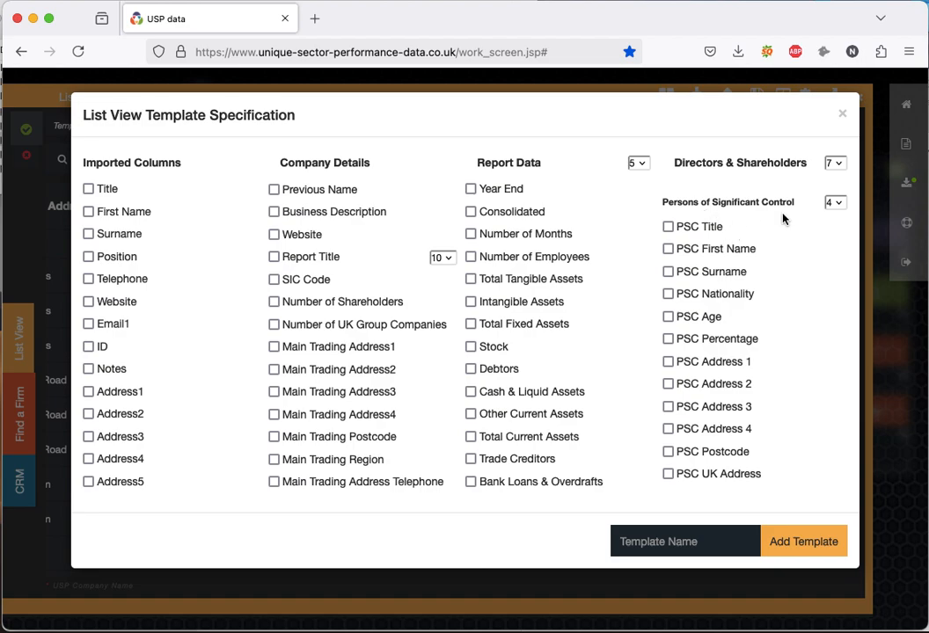
pyautogui.click(669, 227)
pyautogui.click(669, 250)
pyautogui.click(669, 271)
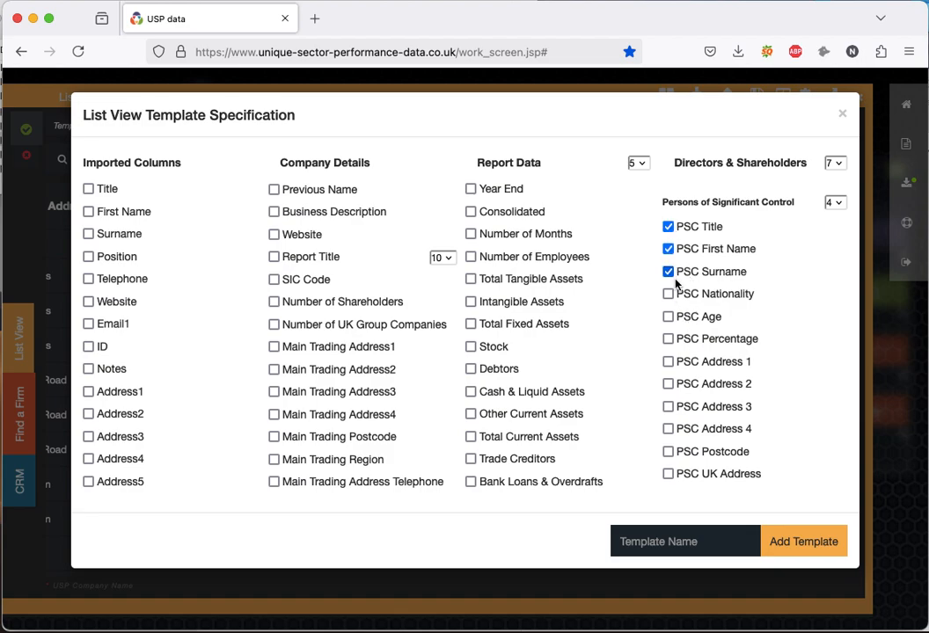
# Step: Include PSC Address 1 to 4 and PSC Postcode in the template and check the selected company detail fields
pyautogui.click(668, 362)
pyautogui.click(669, 384)
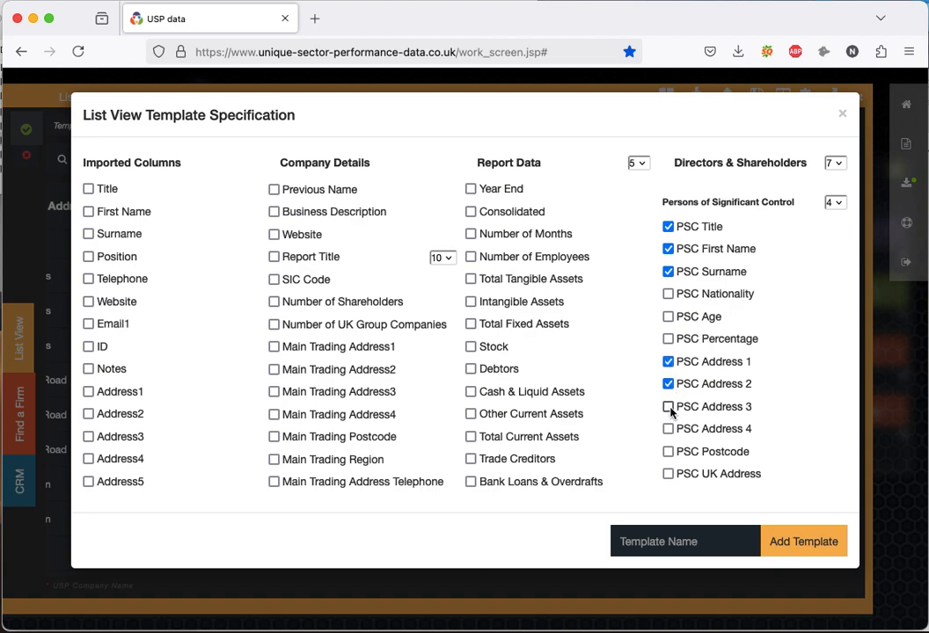
pyautogui.click(669, 407)
pyautogui.click(668, 429)
pyautogui.click(668, 451)
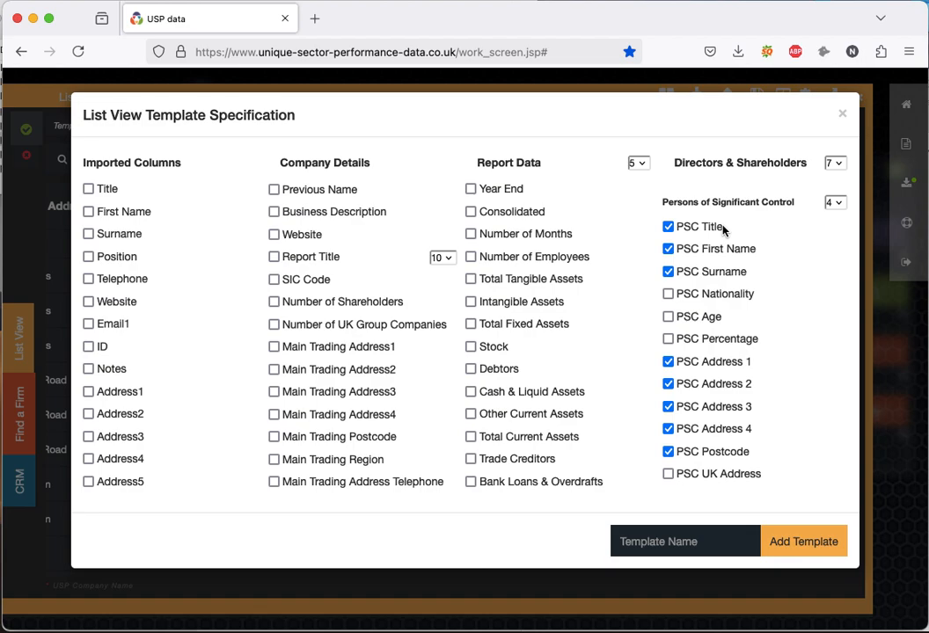
pyautogui.scroll(5, 373, 317)
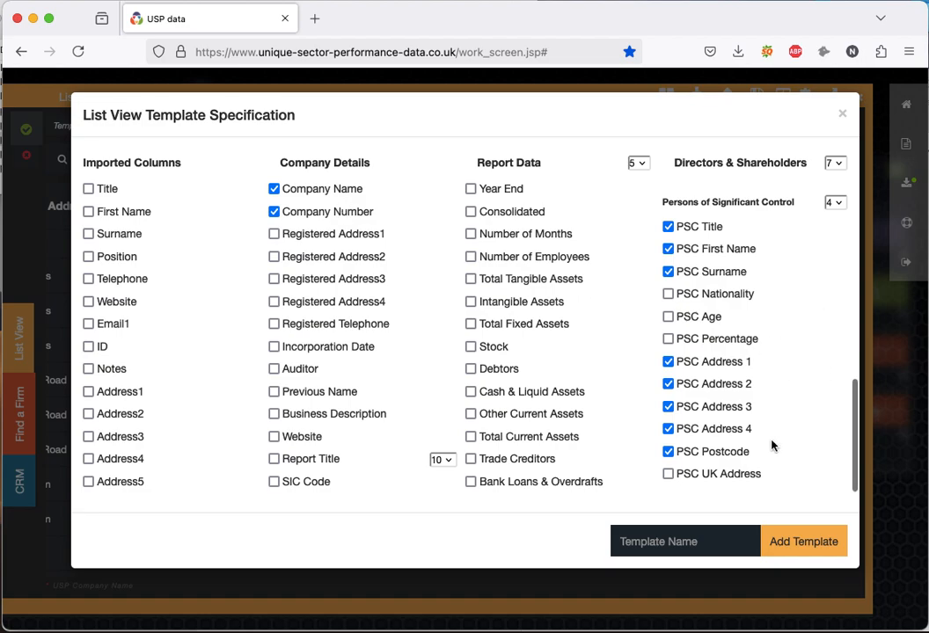
# Step: Add the template under the name "PSC Address" with 4 persons of significant control
pyautogui.click(836, 203)
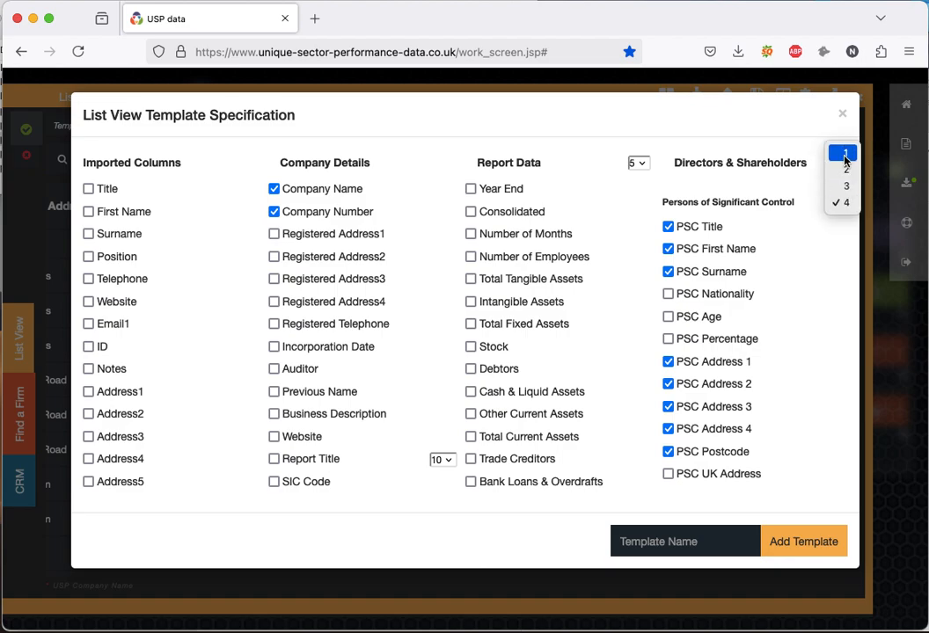
pyautogui.click(831, 226)
pyautogui.click(660, 544)
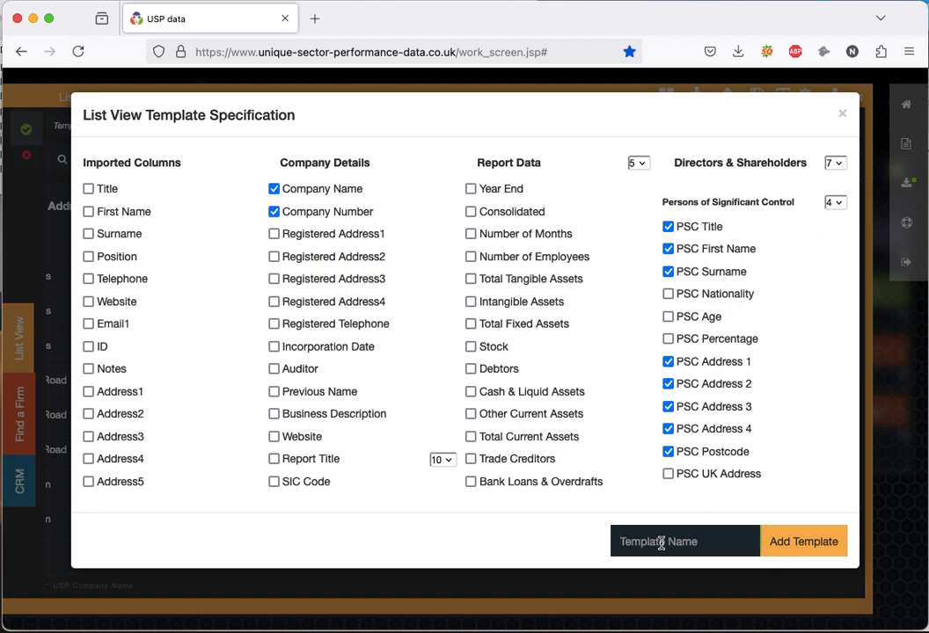
pyautogui.write('PSC ')
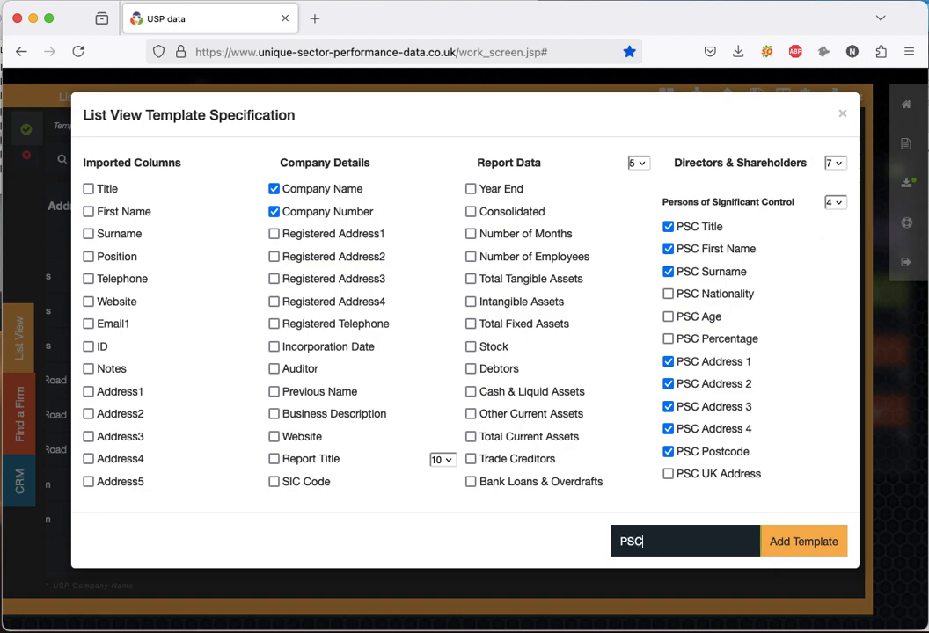
pyautogui.write('Address')
pyautogui.click(818, 543)
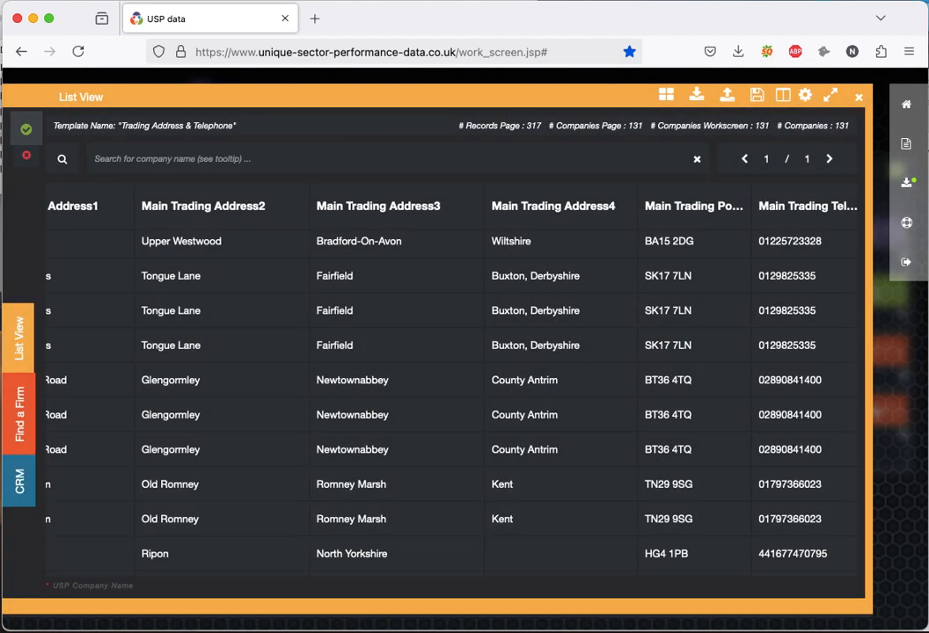
# Step: Apply the PSC Address template to the company list and look through its records and its PSC title, name and address columns
pyautogui.click(806, 97)
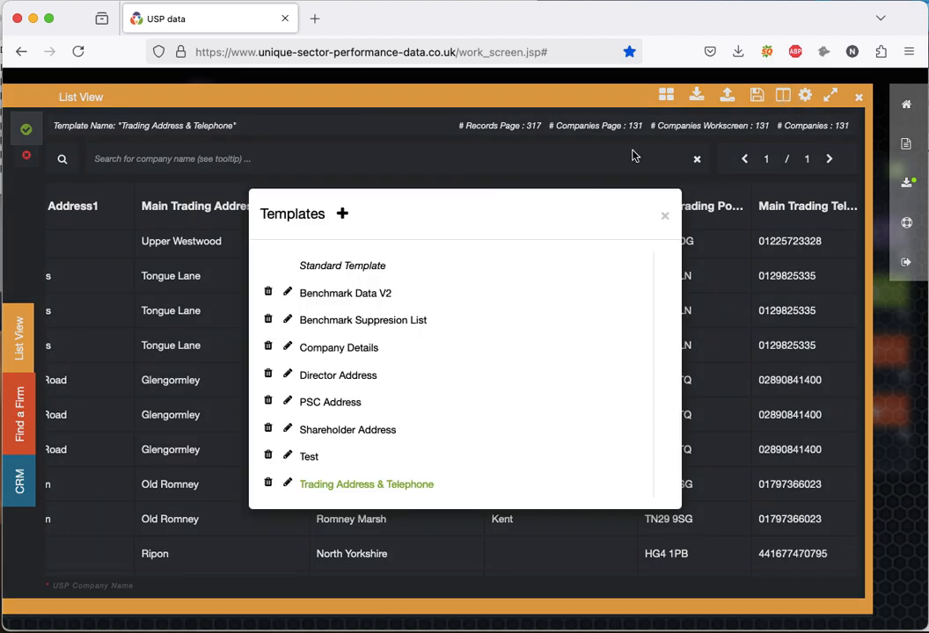
pyautogui.click(329, 402)
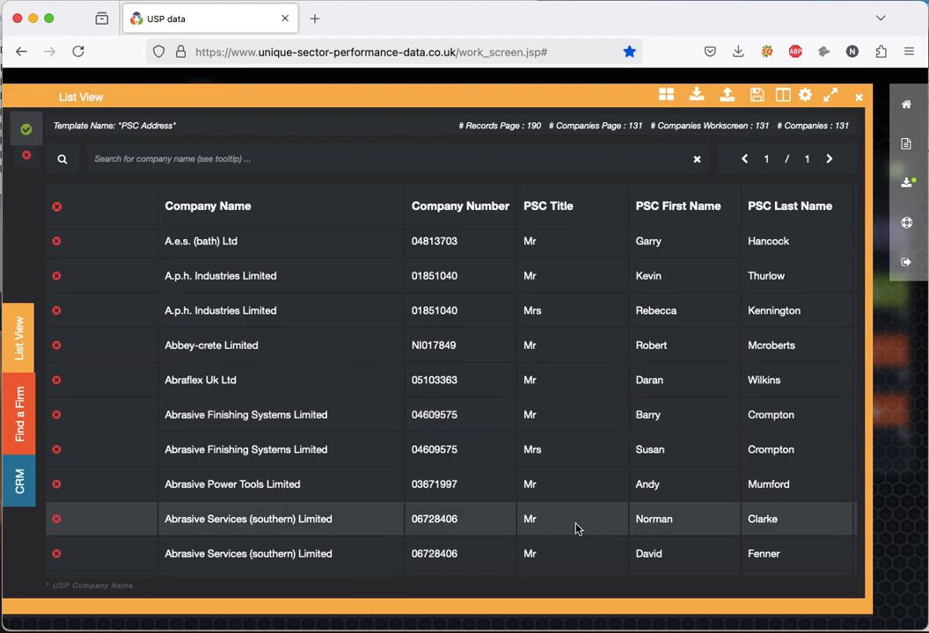
pyautogui.hscroll(1, 577, 530)
pyautogui.hscroll(-1, 578, 529)
pyautogui.scroll(-1, 578, 529)
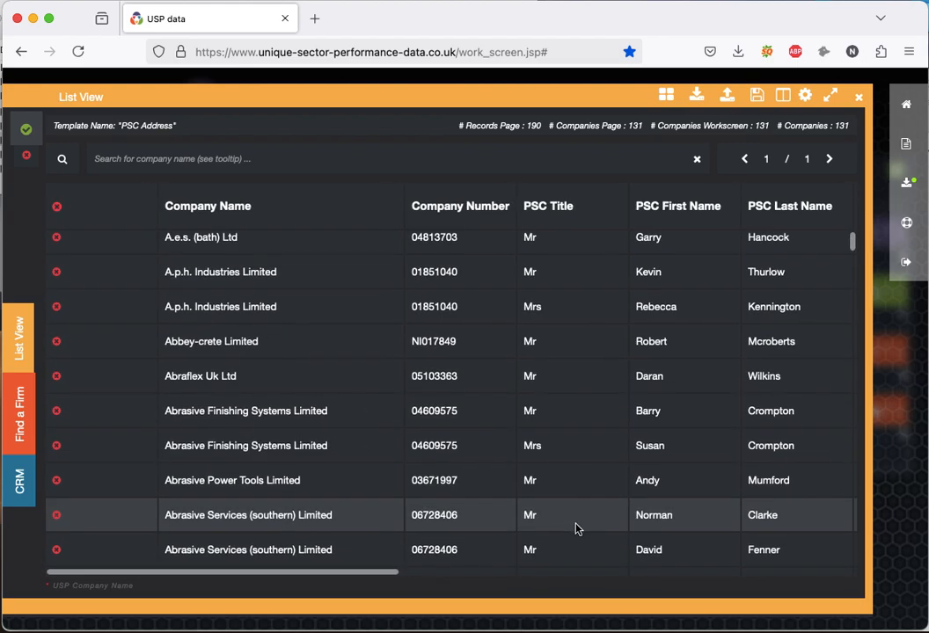
pyautogui.scroll(1, 578, 530)
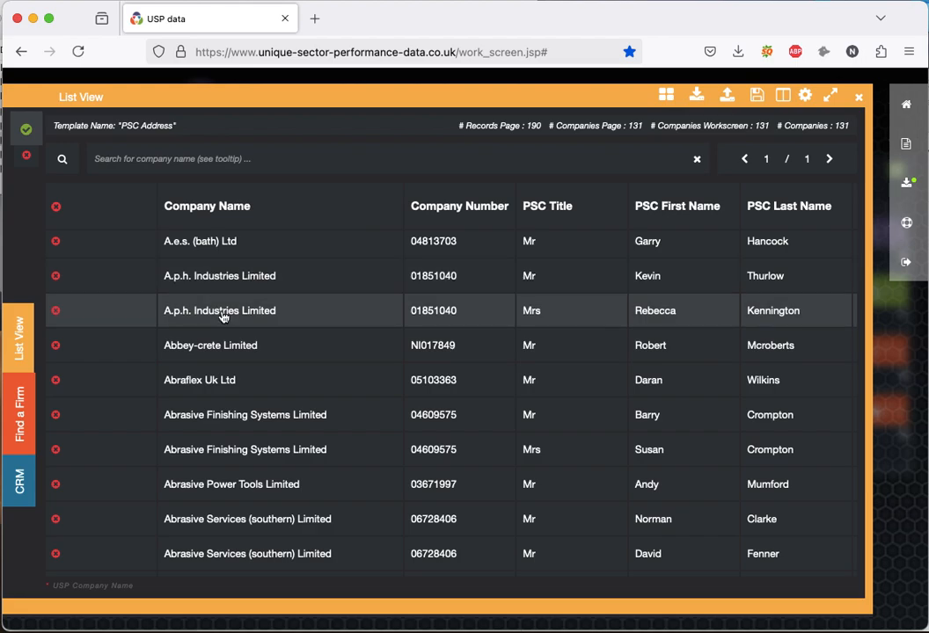
pyautogui.hscroll(6, 393, 299)
pyautogui.hscroll(5, 392, 299)
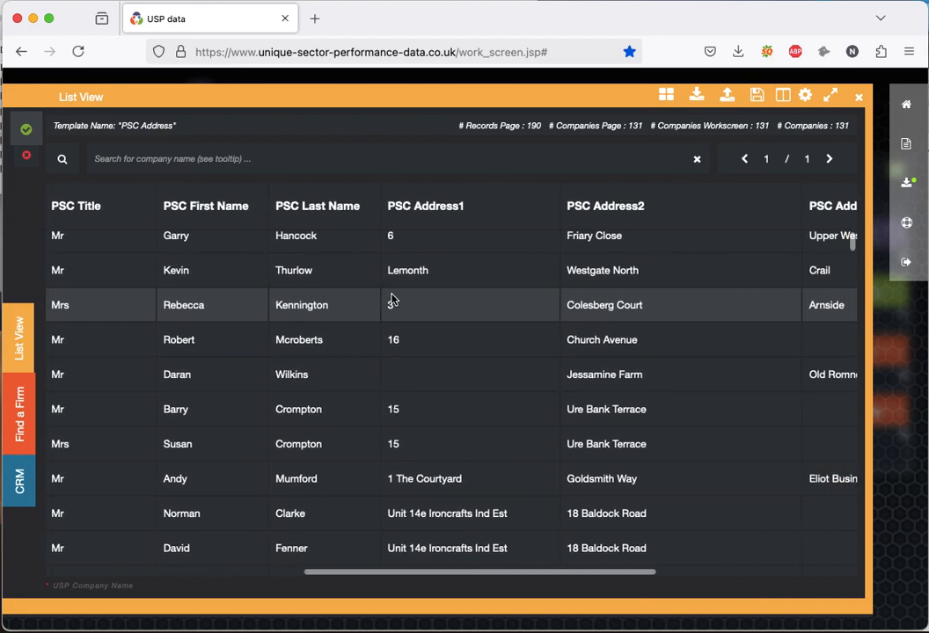
pyautogui.hscroll(-10, 392, 299)
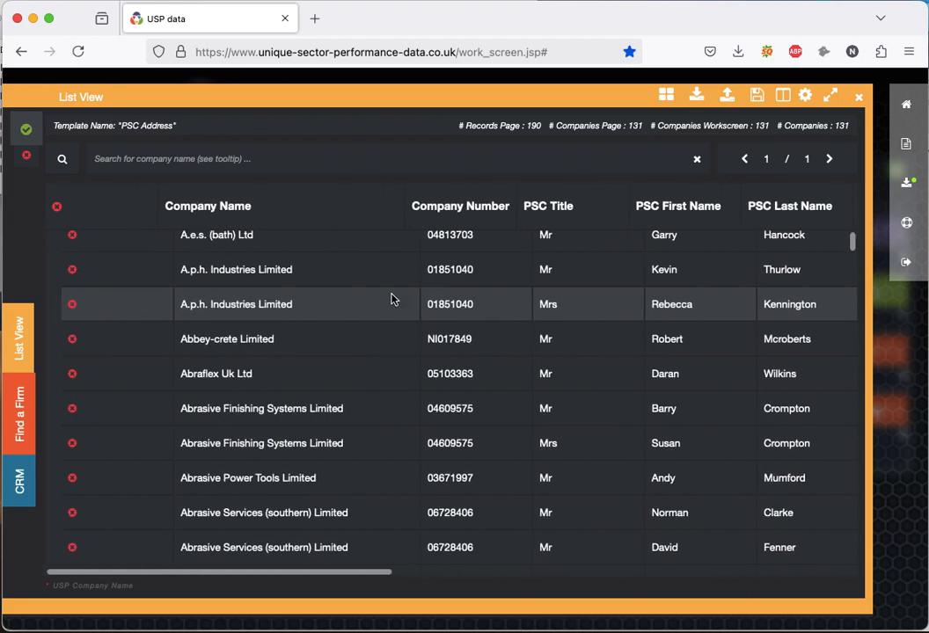
pyautogui.scroll(-12, 393, 301)
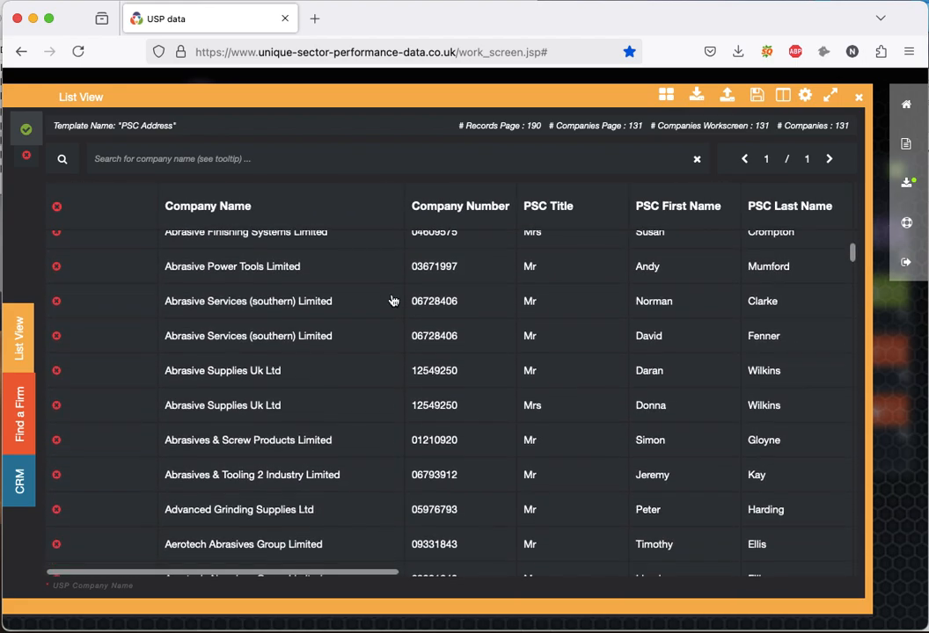
pyautogui.scroll(-15, 393, 301)
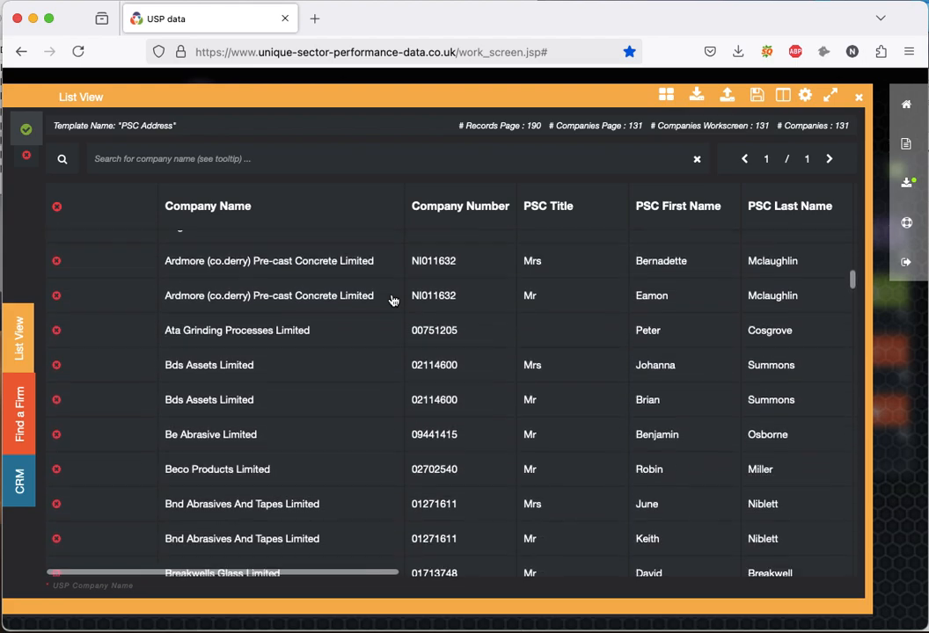
pyautogui.scroll(-2, 393, 301)
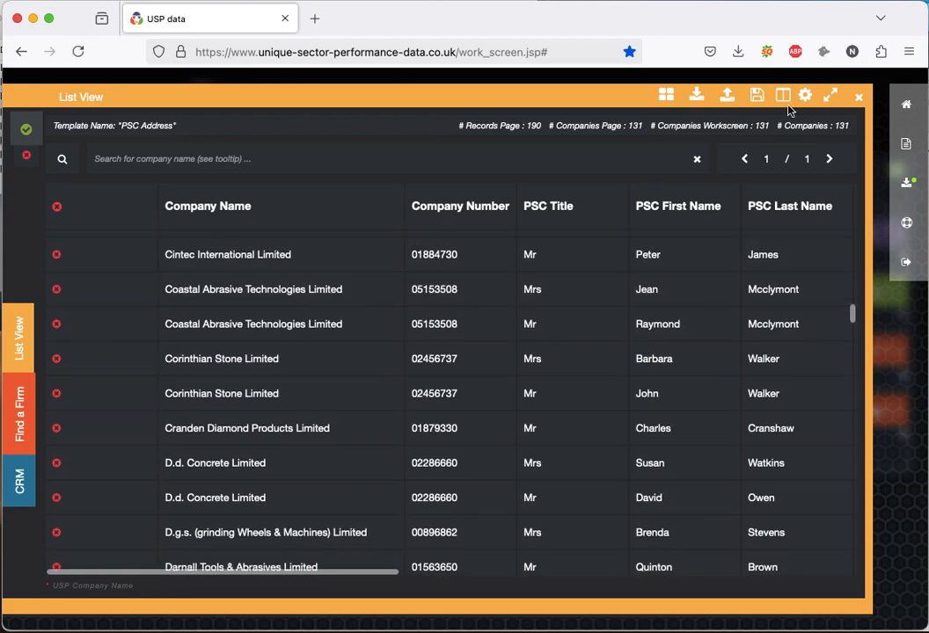
# Step: Export the list with the PSC Address template and return from the download area to the list view
pyautogui.click(698, 100)
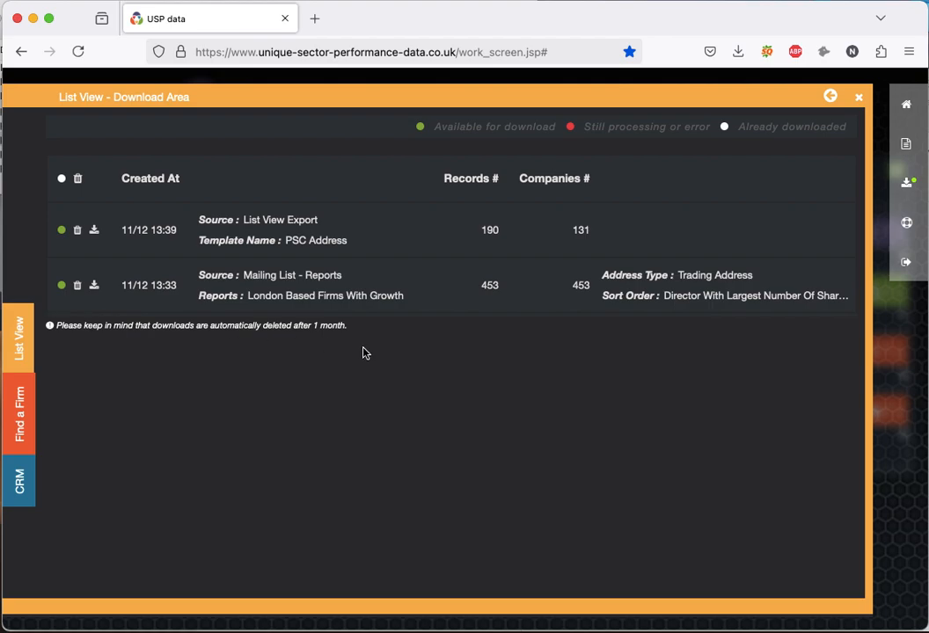
pyautogui.click(832, 99)
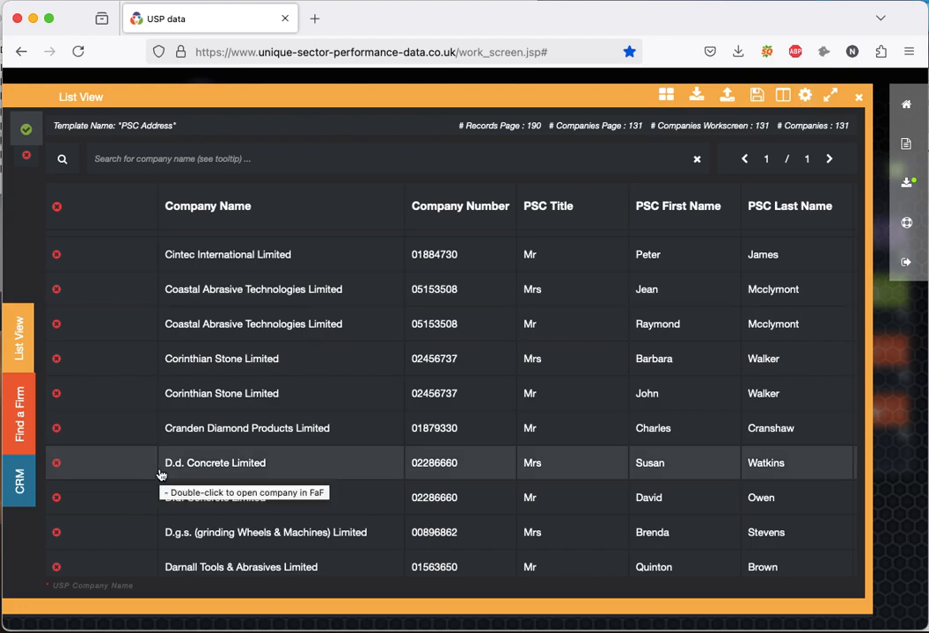
# Step: Switch to the CRM, load the Vehicle Wraps & Paint Protection Films project, and view and close the 3s-Systems Limited contact record
pyautogui.click(24, 498)
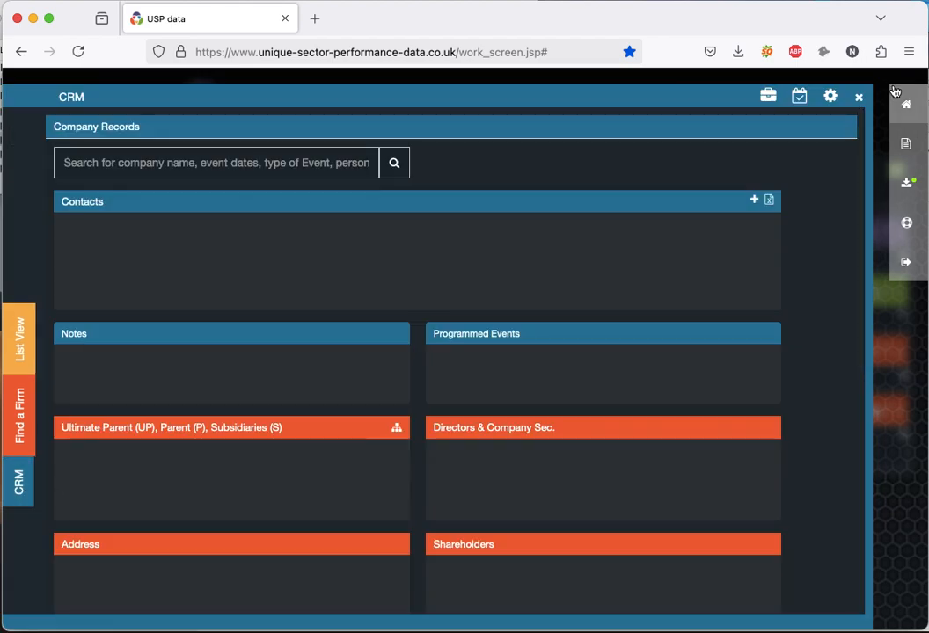
pyautogui.click(770, 101)
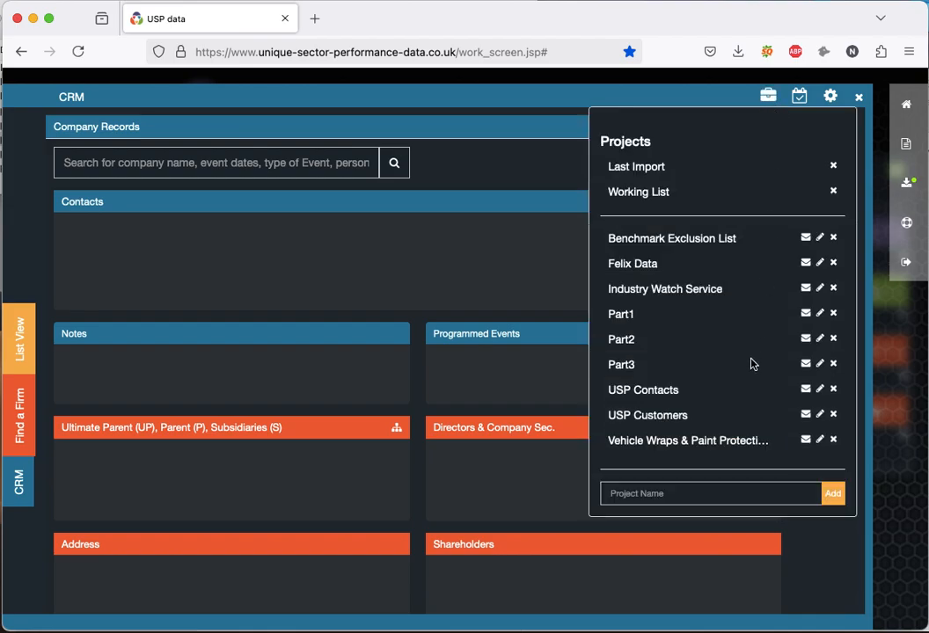
pyautogui.click(689, 448)
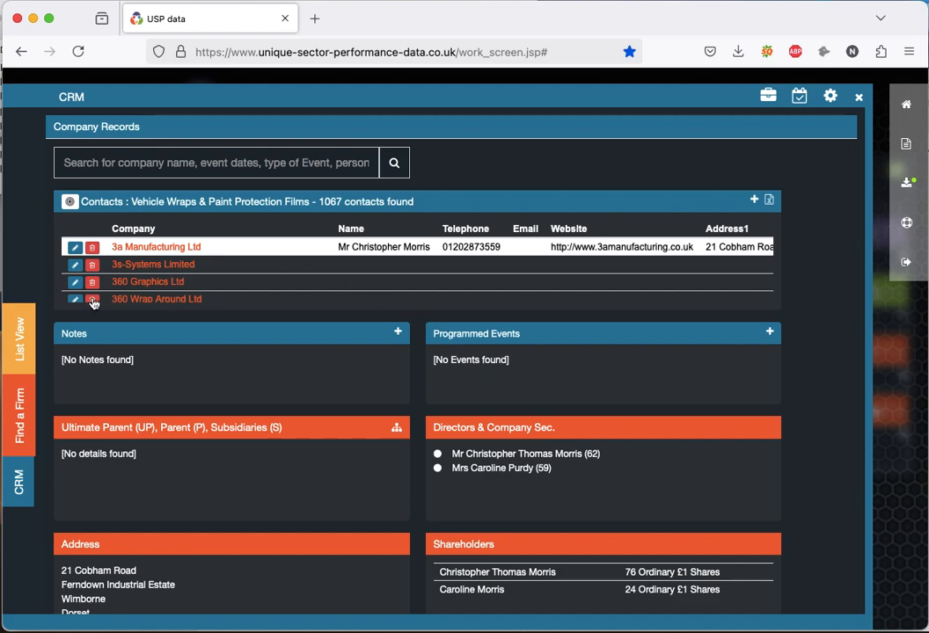
pyautogui.click(77, 266)
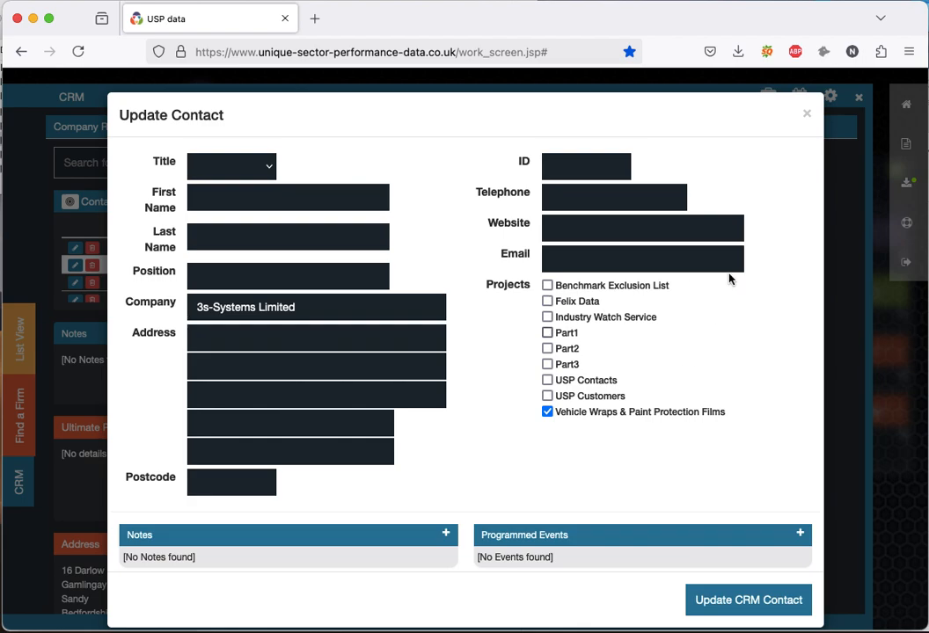
pyautogui.click(808, 116)
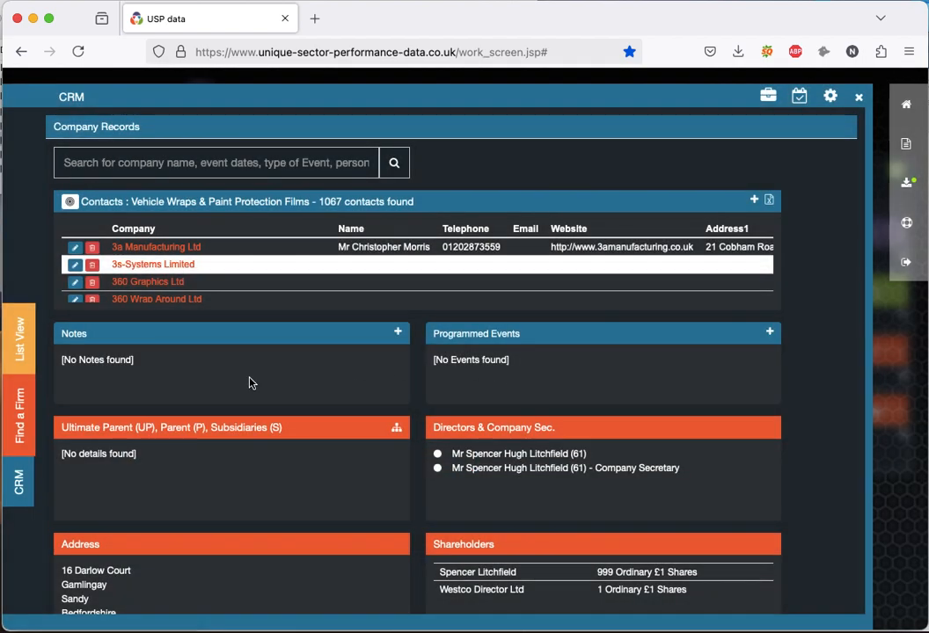
# Step: Assign the first listed director as the contact person for 3s-Systems Limited
pyautogui.click(438, 456)
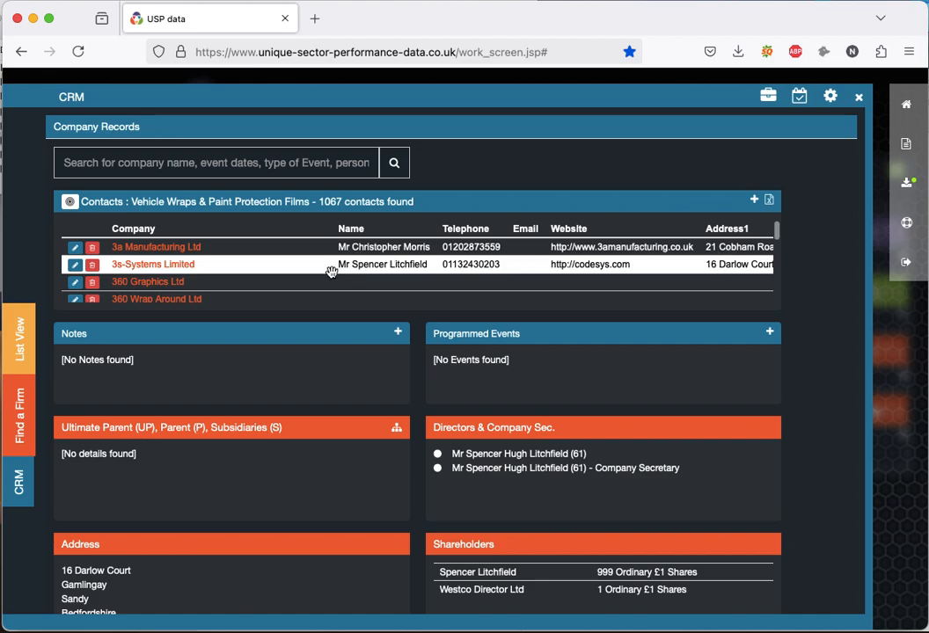
# Step: Set the Vehicle Wraps & Paint Protection Films project's mailing list to choose the Director with Largest Number of Shares, and close the options without exporting
pyautogui.click(796, 102)
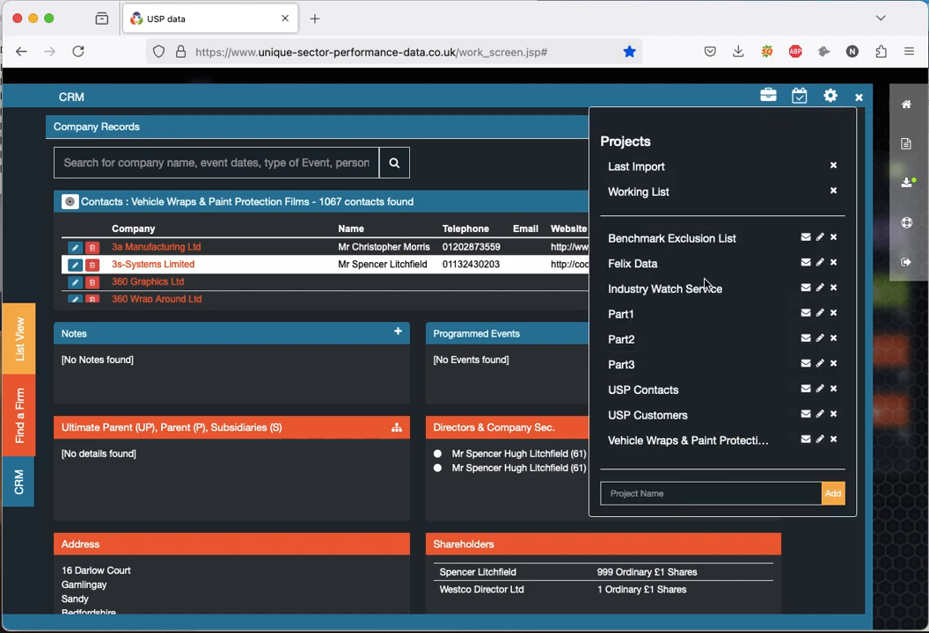
pyautogui.click(806, 440)
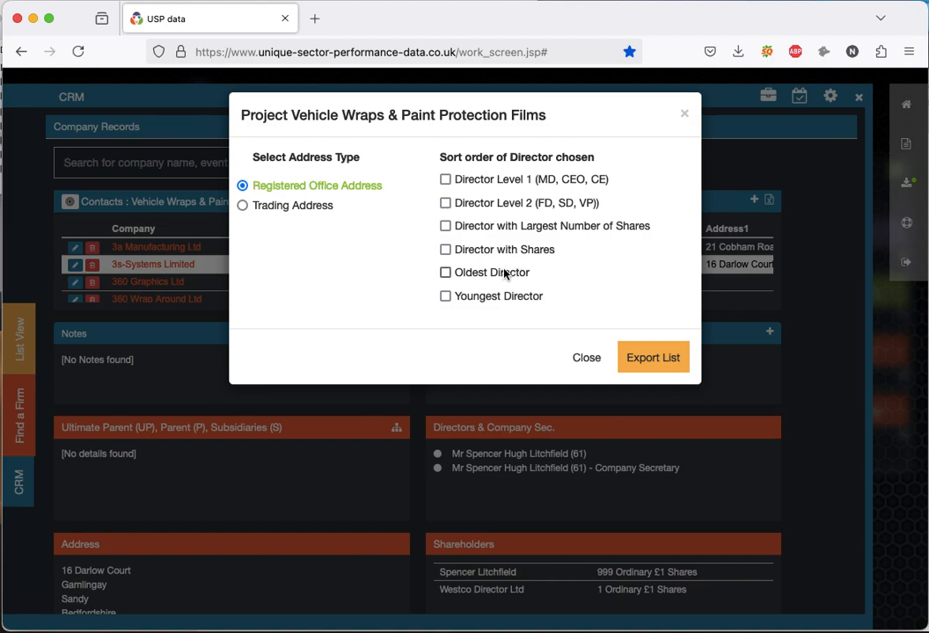
pyautogui.click(446, 228)
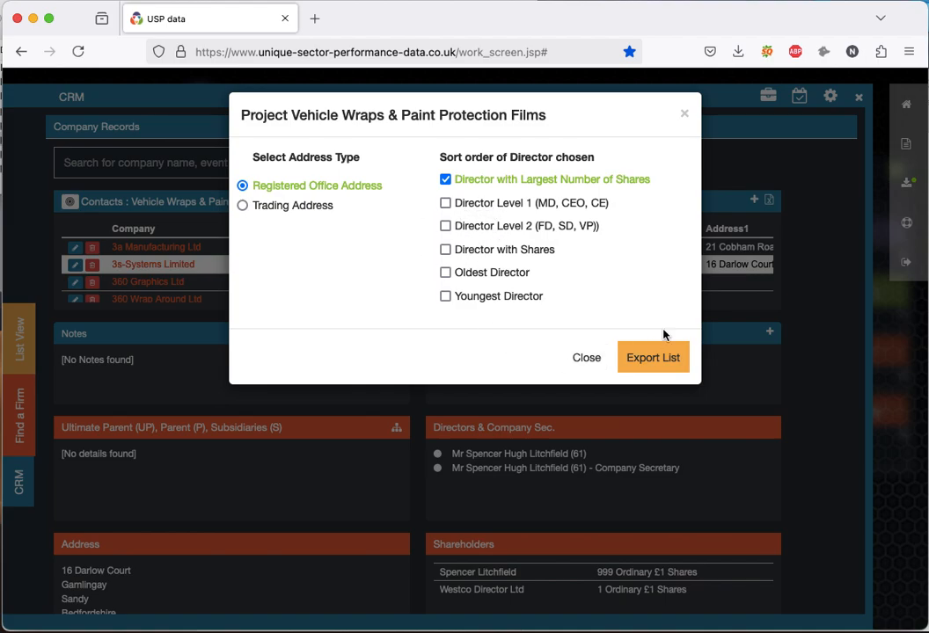
pyautogui.click(686, 117)
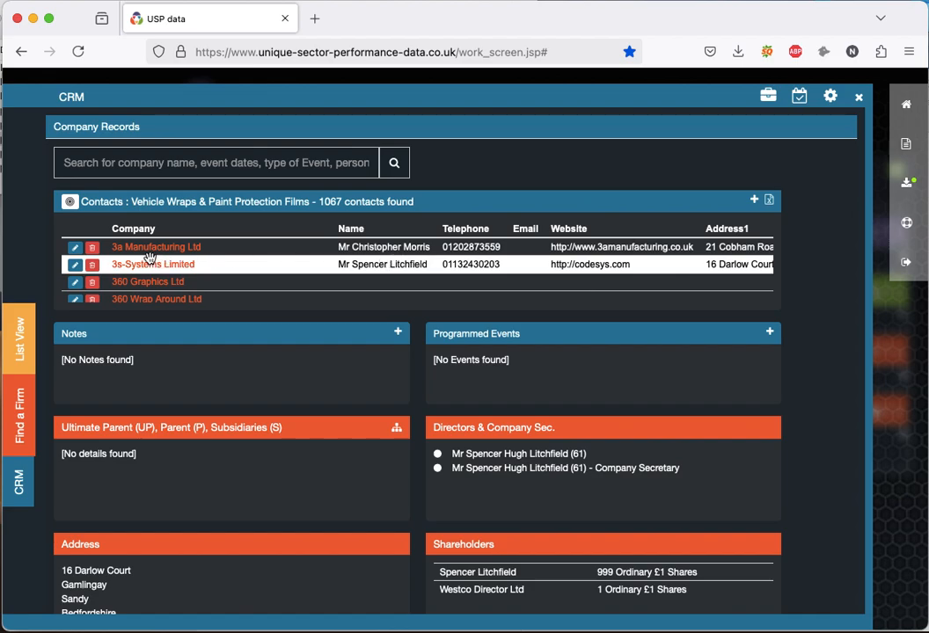
pyautogui.click(769, 98)
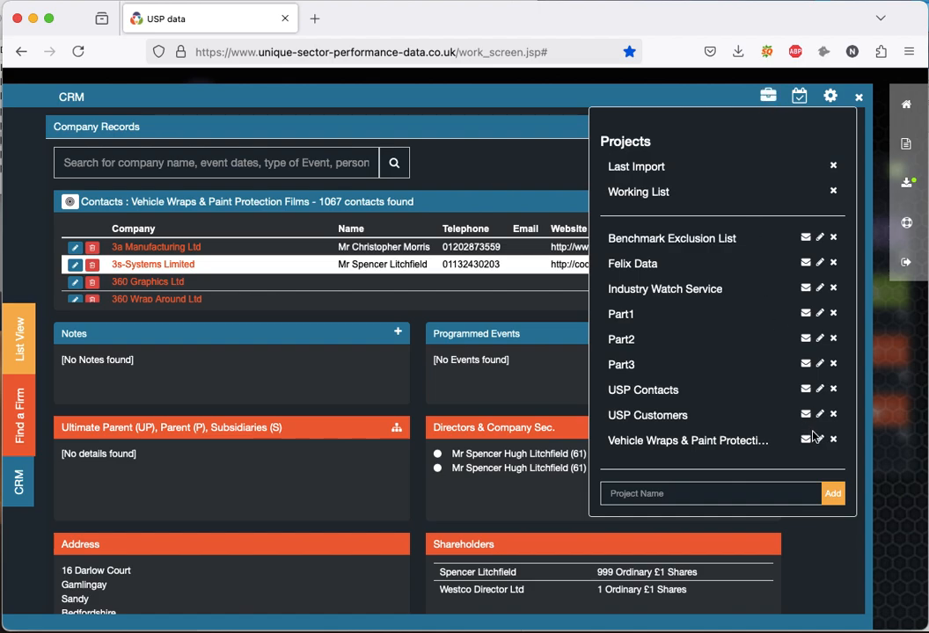
pyautogui.click(805, 439)
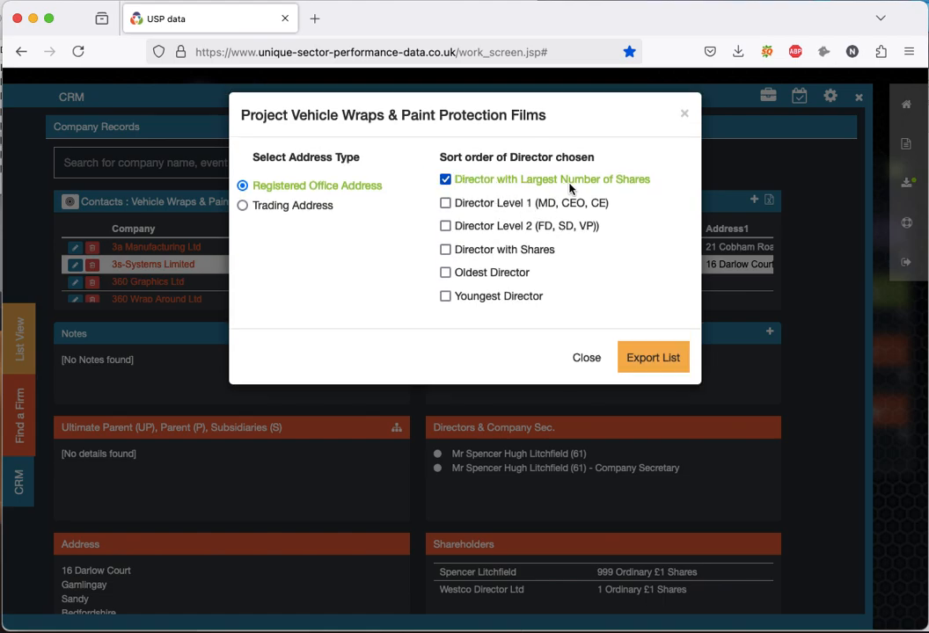
pyautogui.click(683, 117)
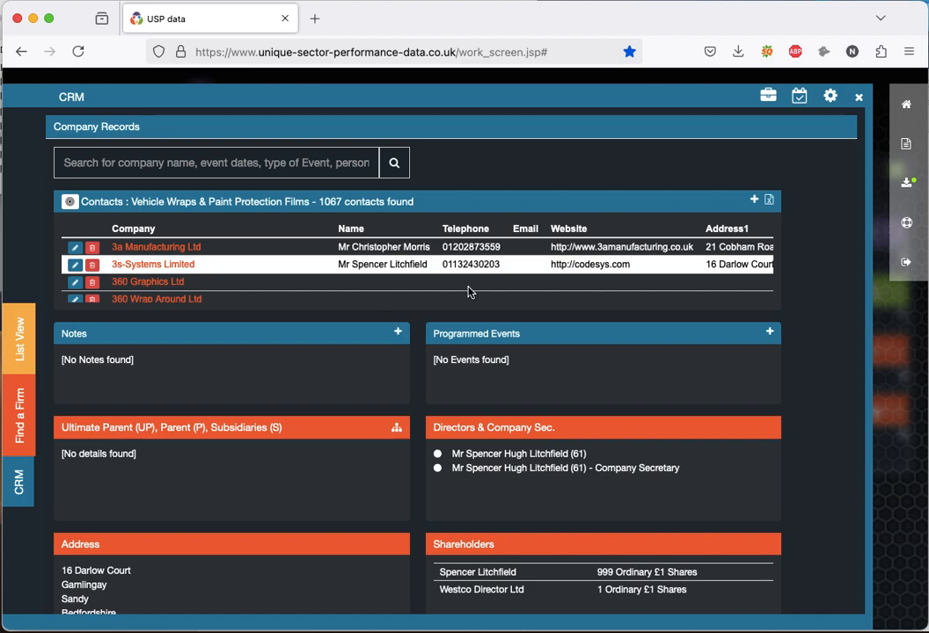
# Step: Export the mailing list for the Vehicle Wraps & Paint Protection Films project using registered office addresses and the Director with Largest Number of Shares
pyautogui.click(772, 99)
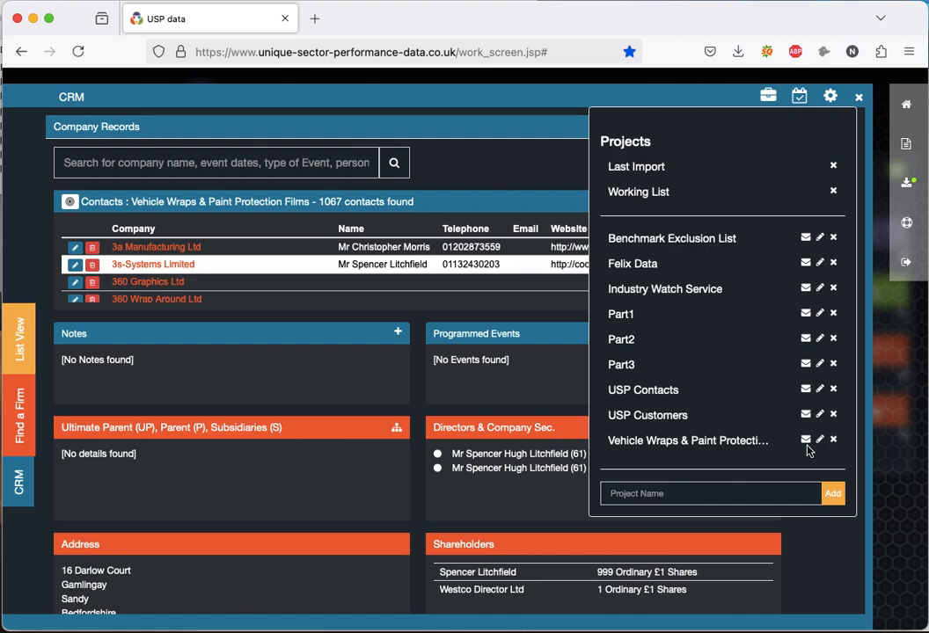
pyautogui.click(805, 441)
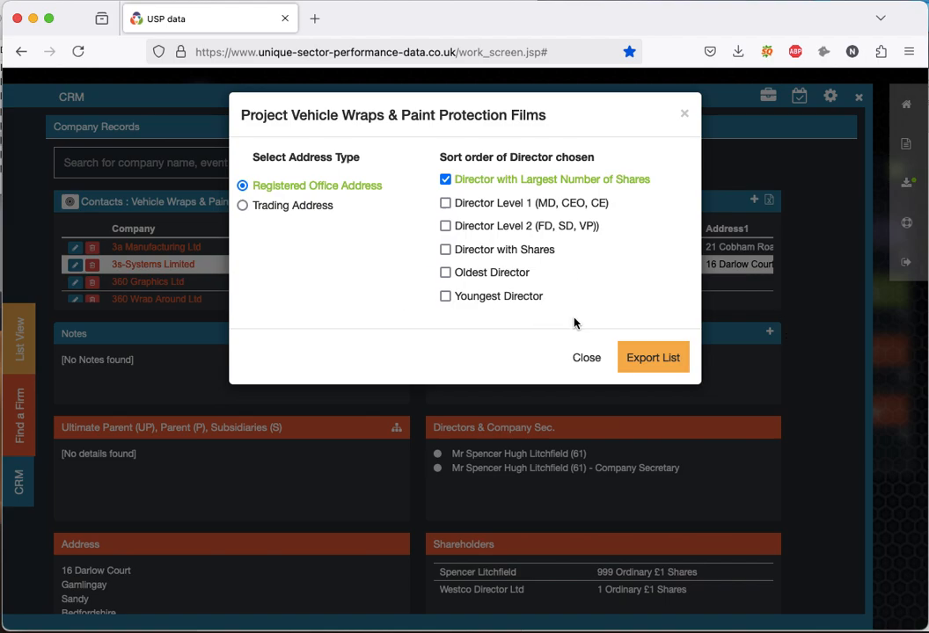
pyautogui.click(666, 358)
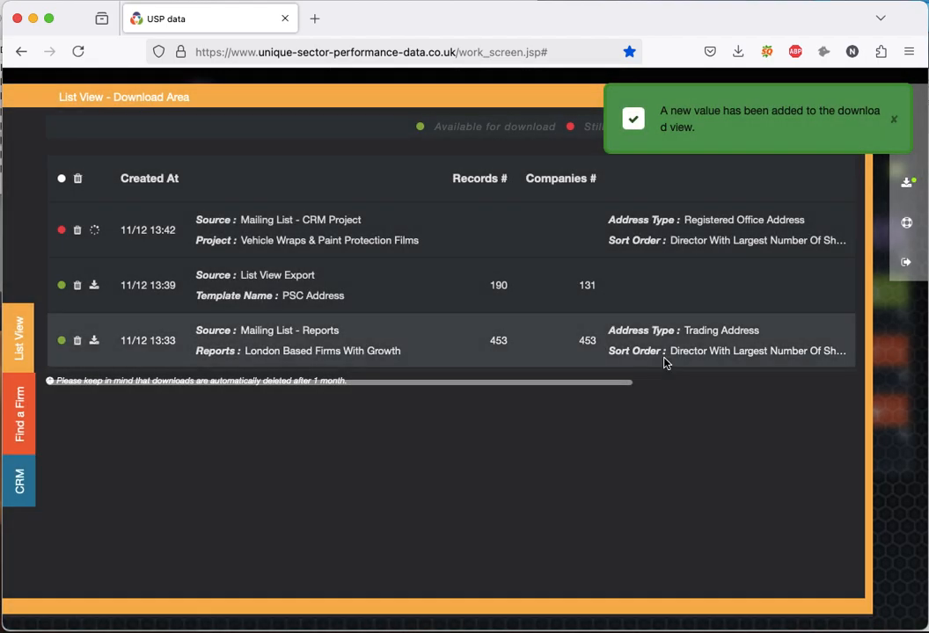